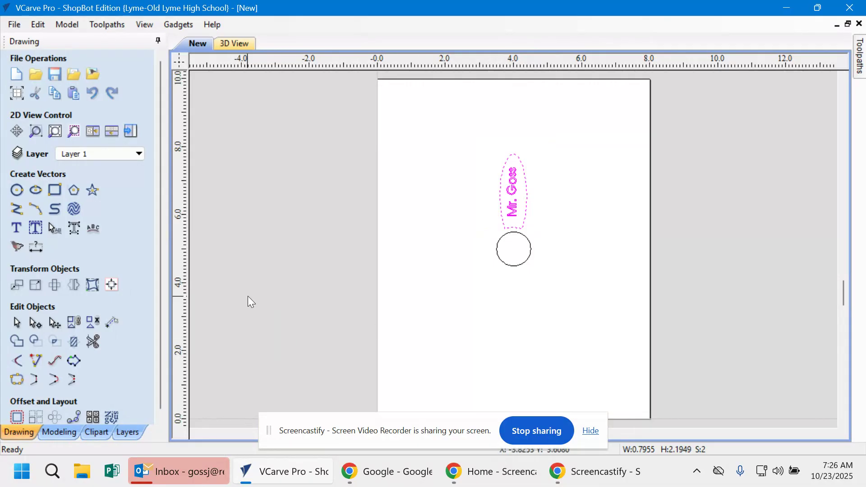
Look up the centre coordinates of the small circle below the petal in the Circular Copy settings.
{"action": "left_click", "coordinate": [54, 422]}
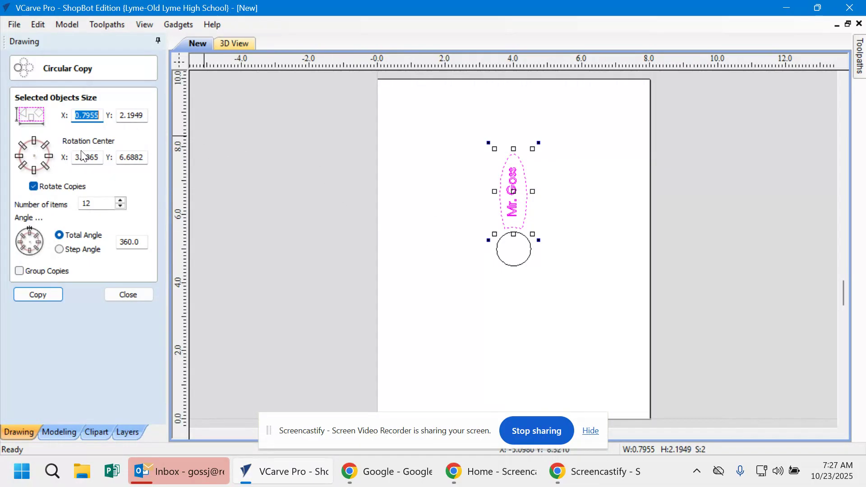
{"action": "left_click", "coordinate": [517, 261]}
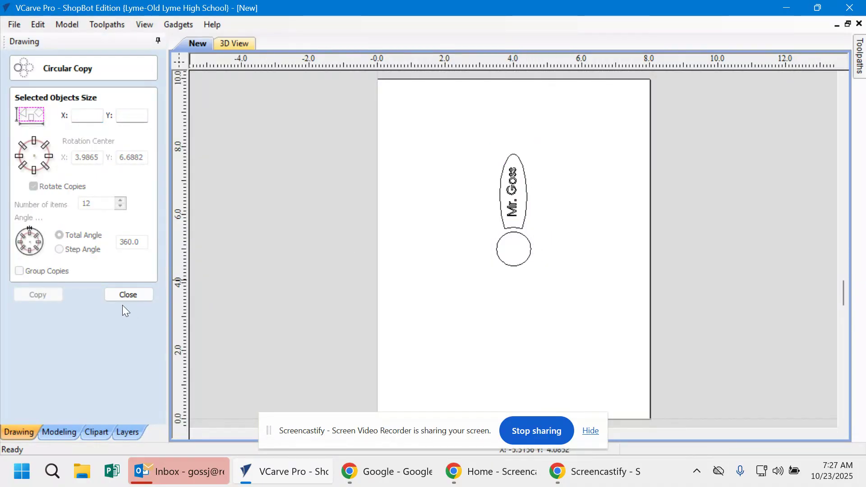
{"action": "left_click", "coordinate": [144, 299]}
{"action": "left_click", "coordinate": [530, 252]}
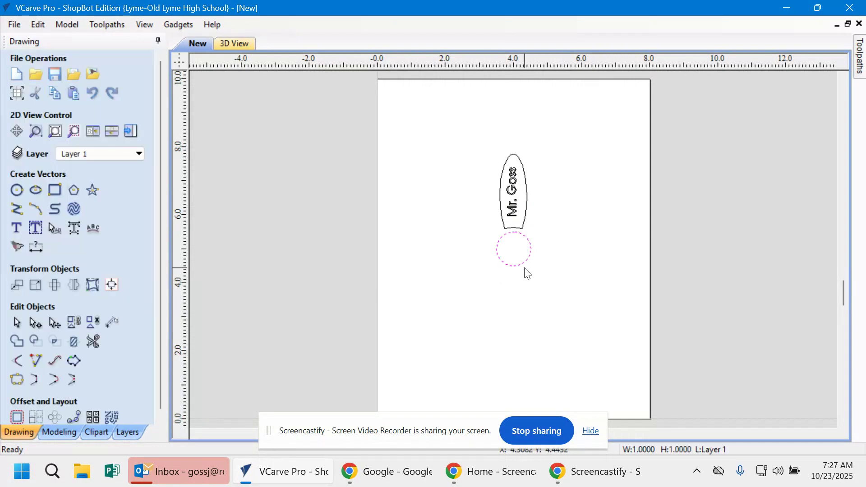
{"action": "left_click", "coordinate": [54, 416]}
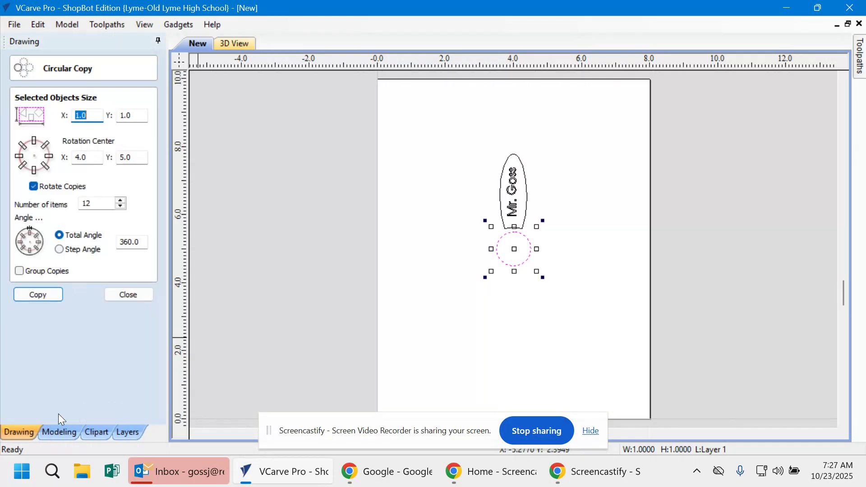
Circular-copy the petal and its name text into 12 rotated items over a 360° total angle about centre X 4, Y 5.
{"action": "left_click", "coordinate": [527, 199]}
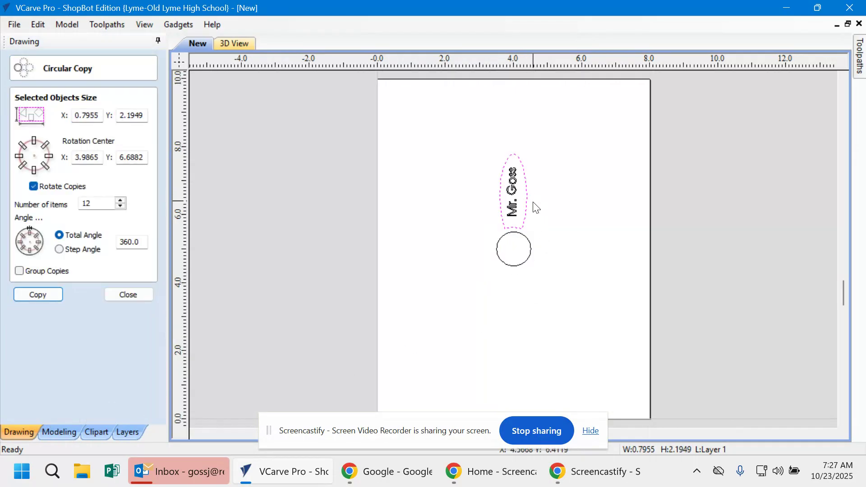
{"action": "left_click_drag", "start_coordinate": [456, 141], "coordinate": [561, 236]}
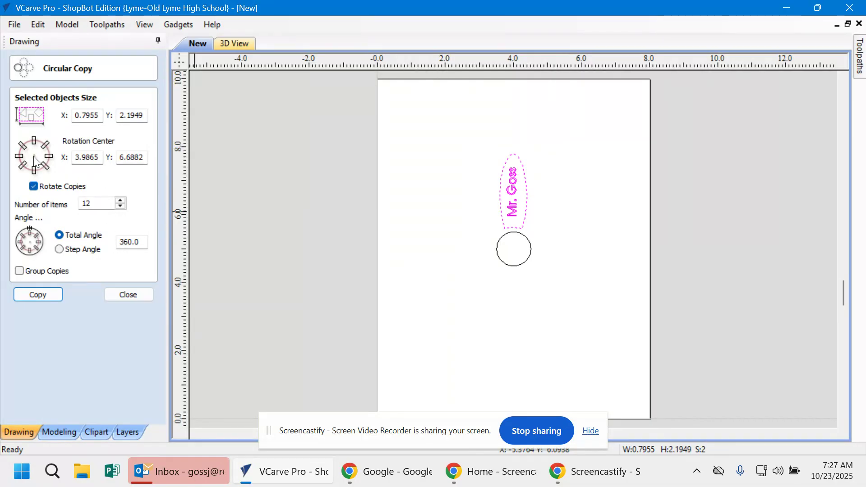
{"action": "left_click", "coordinate": [95, 159]}
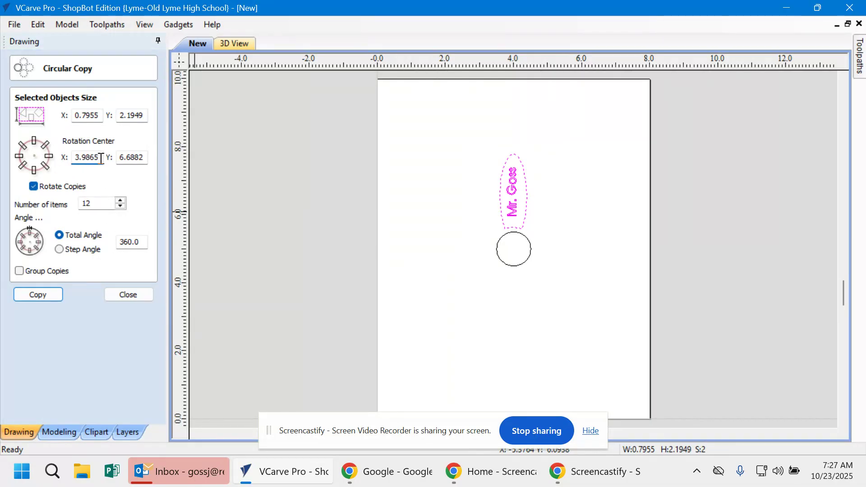
{"action": "left_click_drag", "start_coordinate": [92, 158], "coordinate": [66, 163]}
{"action": "type", "text": "4"}
{"action": "left_click_drag", "start_coordinate": [145, 158], "coordinate": [96, 163]}
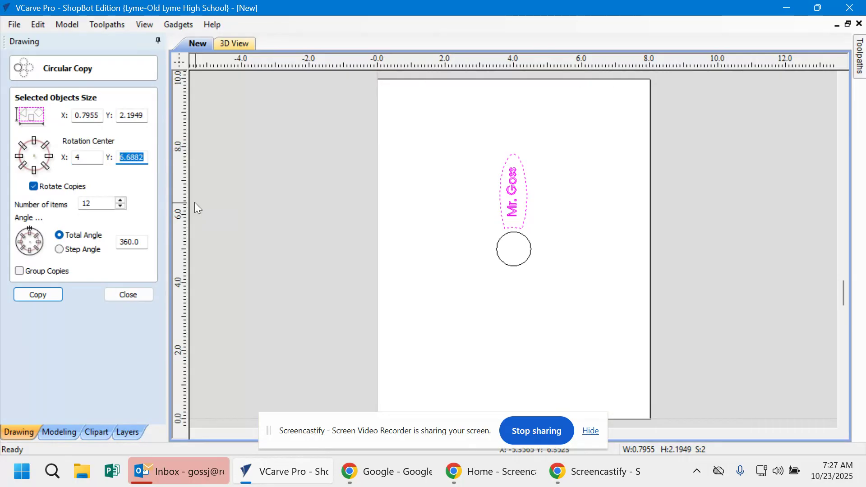
{"action": "type", "text": "5"}
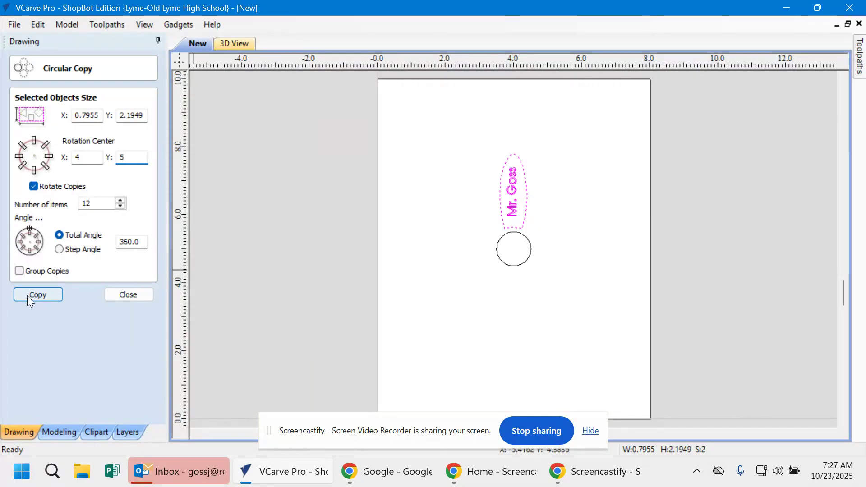
{"action": "left_click", "coordinate": [42, 297]}
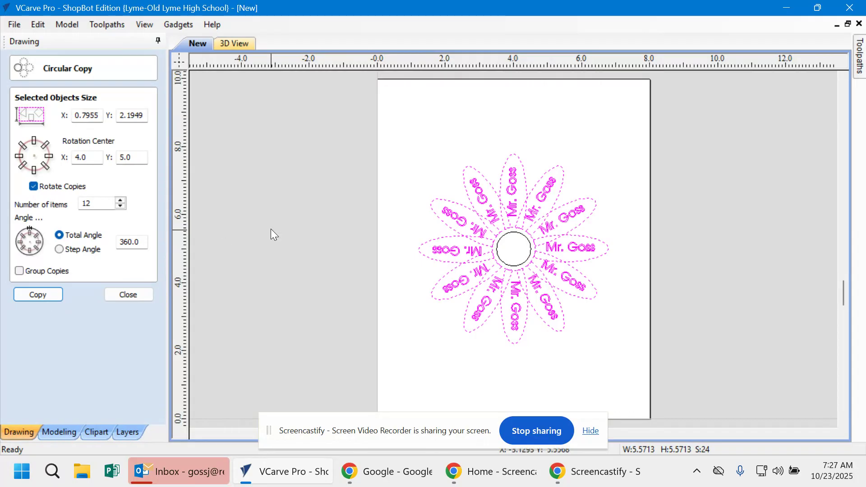
{"action": "left_click", "coordinate": [129, 295]}
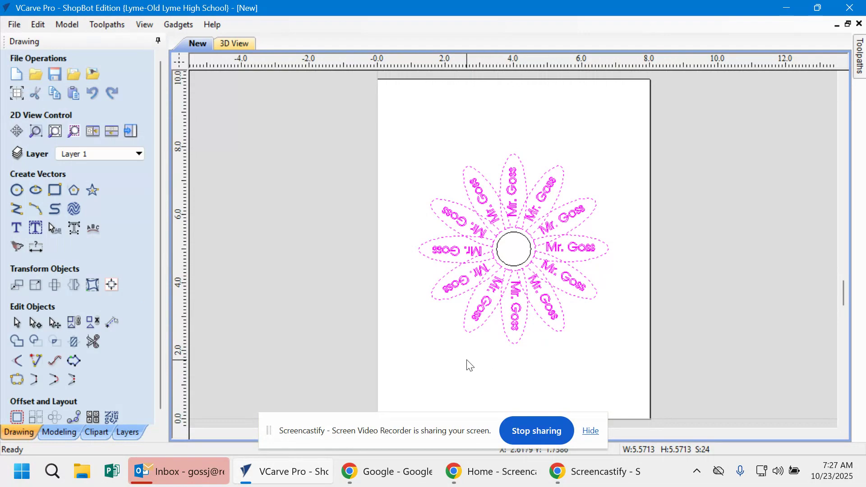
{"action": "left_click", "coordinate": [467, 363]}
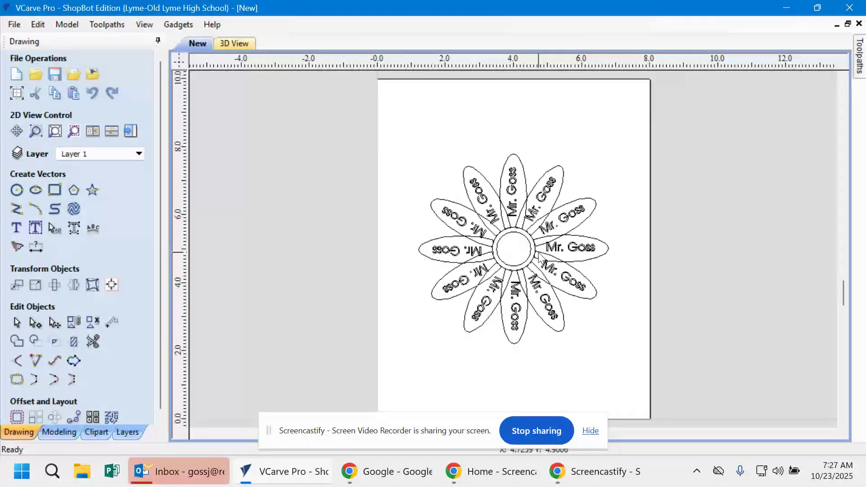
Trim away the overlapping outline sections between neighbouring petals all around the flower with Interactive Vector Trim.
{"action": "scroll", "coordinate": [539, 257], "scroll_direction": "up", "scroll_amount": 3}
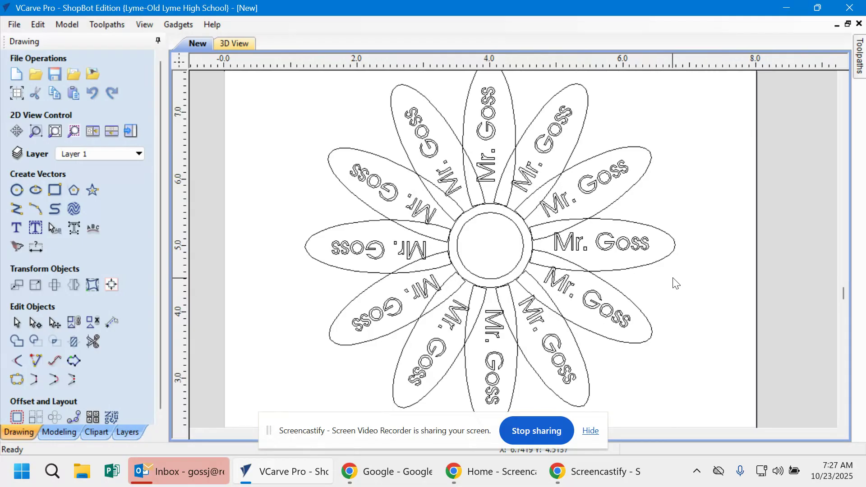
{"action": "left_click", "coordinate": [93, 343]}
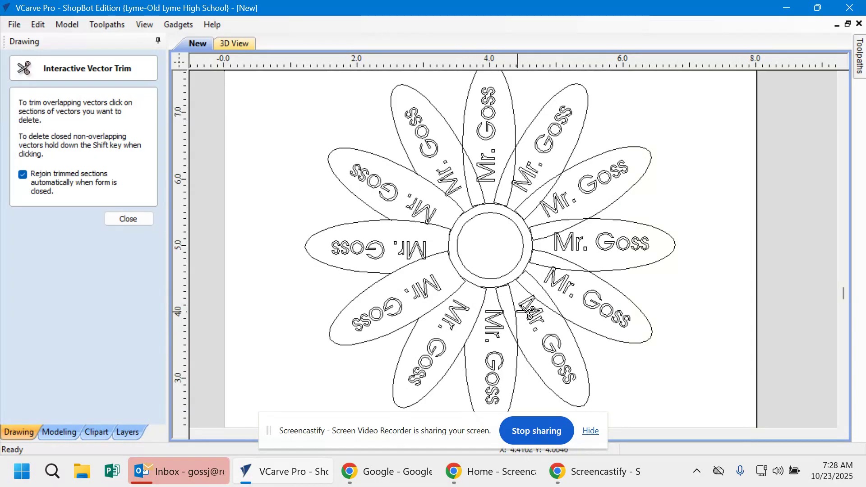
{"action": "left_click", "coordinate": [499, 305]}
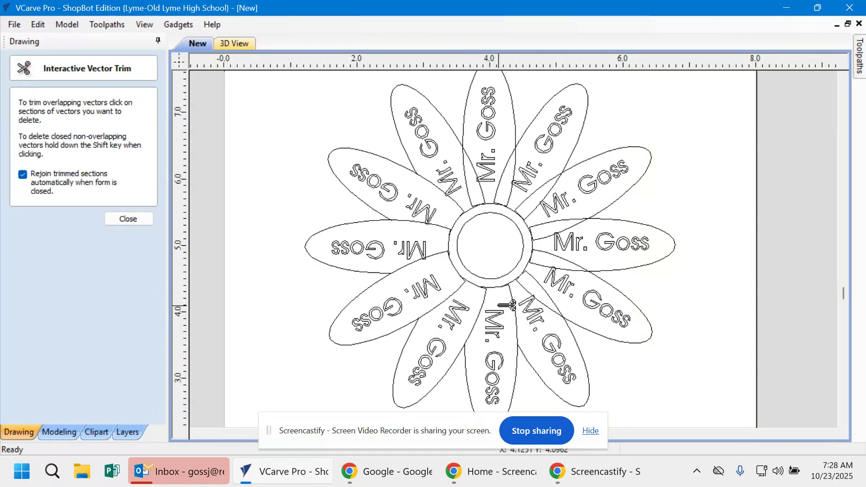
{"action": "left_click", "coordinate": [527, 291]}
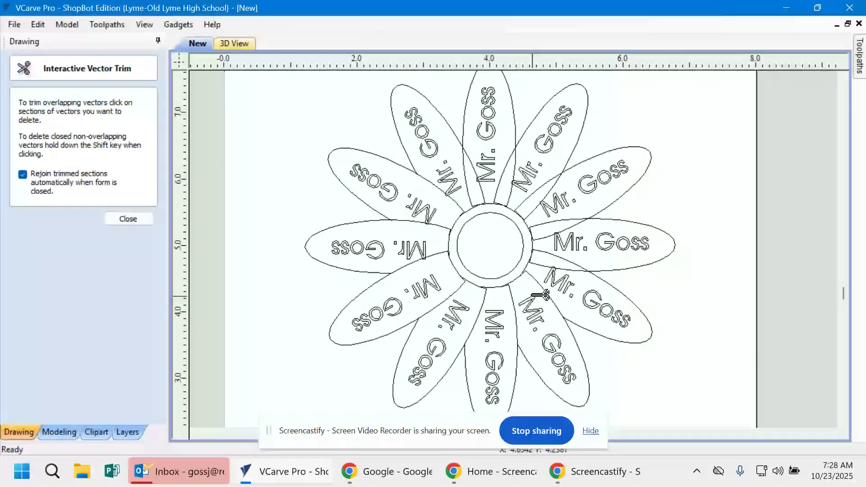
{"action": "left_click", "coordinate": [552, 267]}
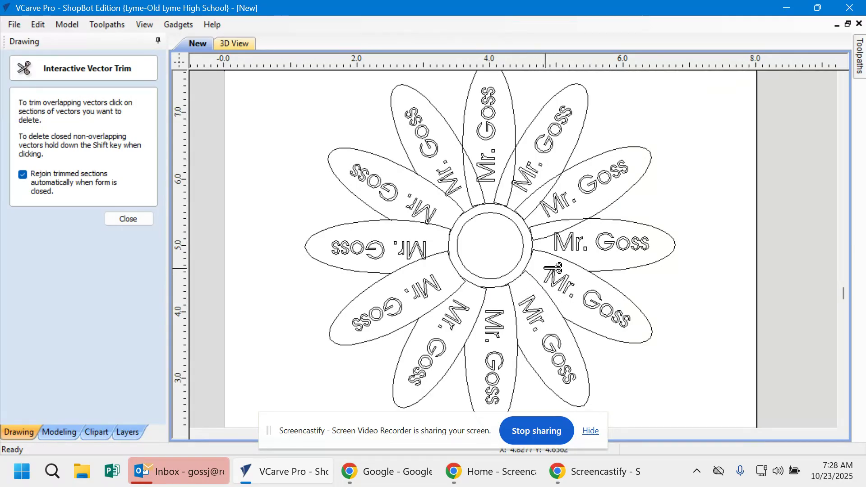
{"action": "left_click", "coordinate": [558, 237]}
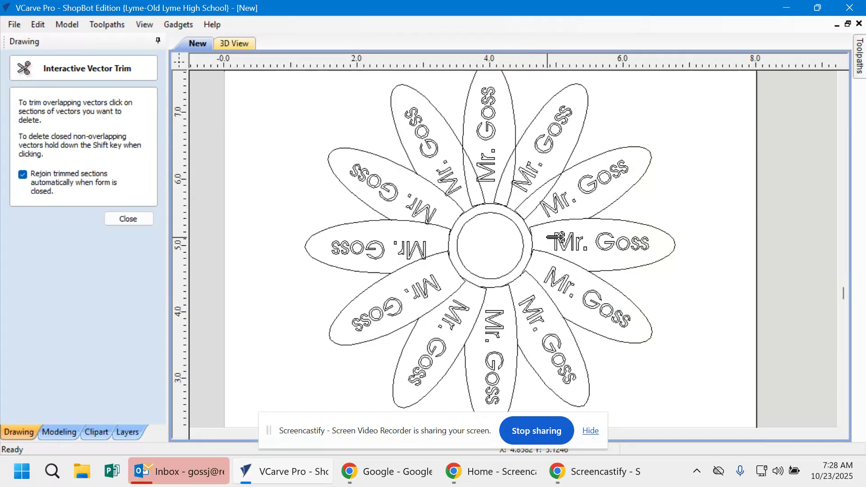
{"action": "left_click", "coordinate": [547, 205]}
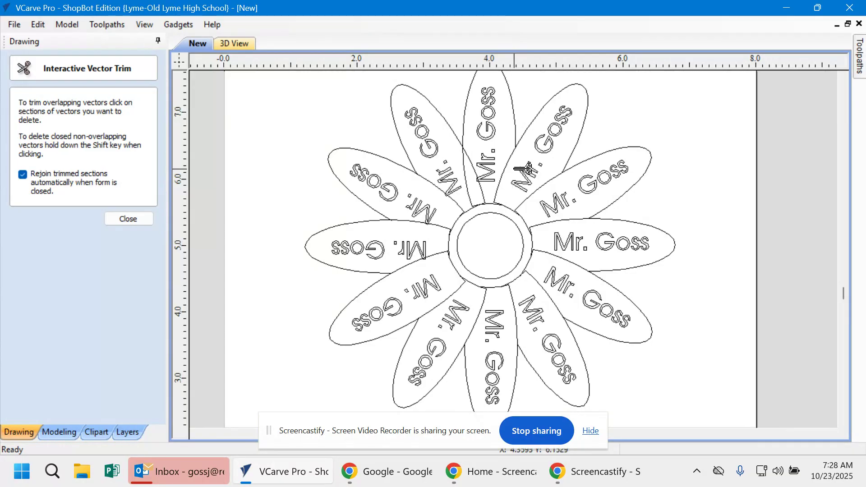
{"action": "left_click", "coordinate": [489, 191]}
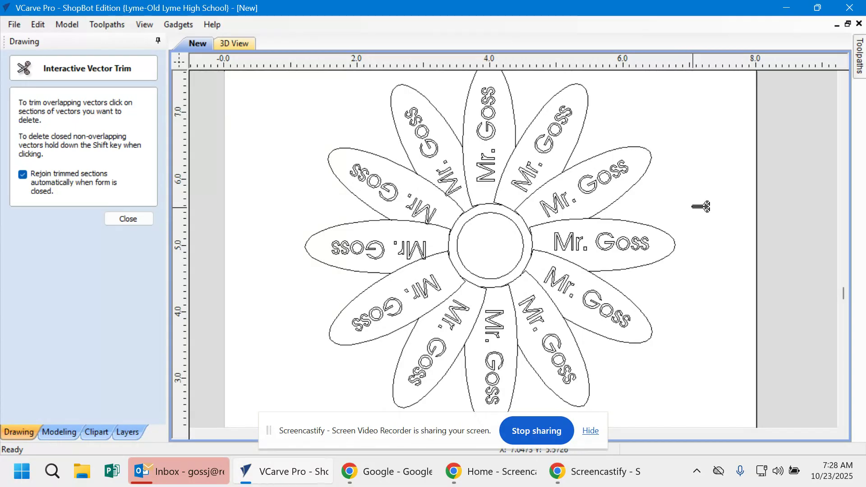
{"action": "scroll", "coordinate": [718, 230], "scroll_direction": "down", "scroll_amount": 1}
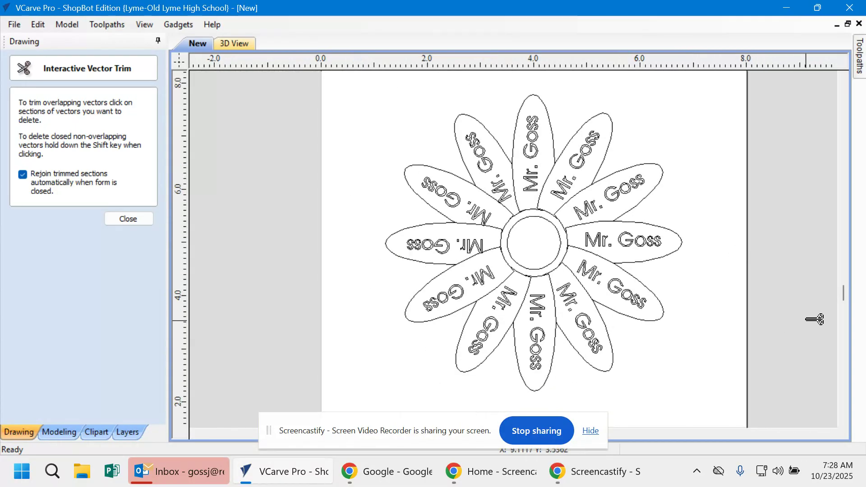
{"action": "left_click_drag", "start_coordinate": [843, 297], "coordinate": [840, 299]}
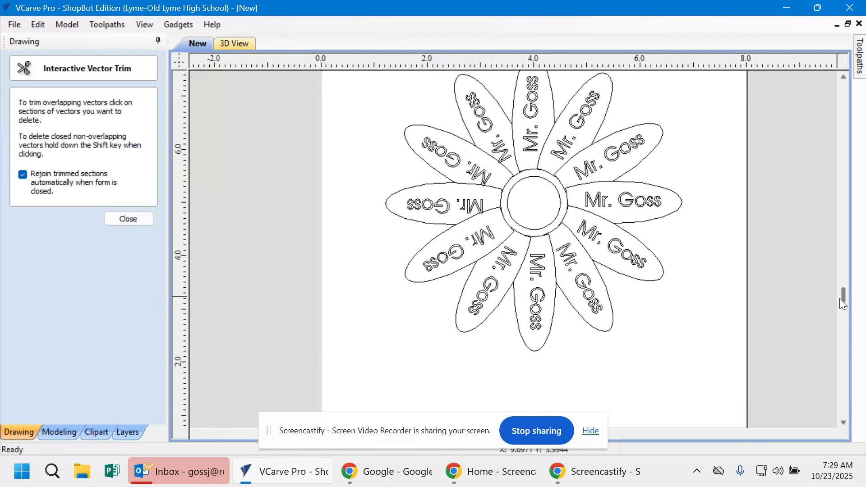
{"action": "left_click", "coordinate": [128, 218]}
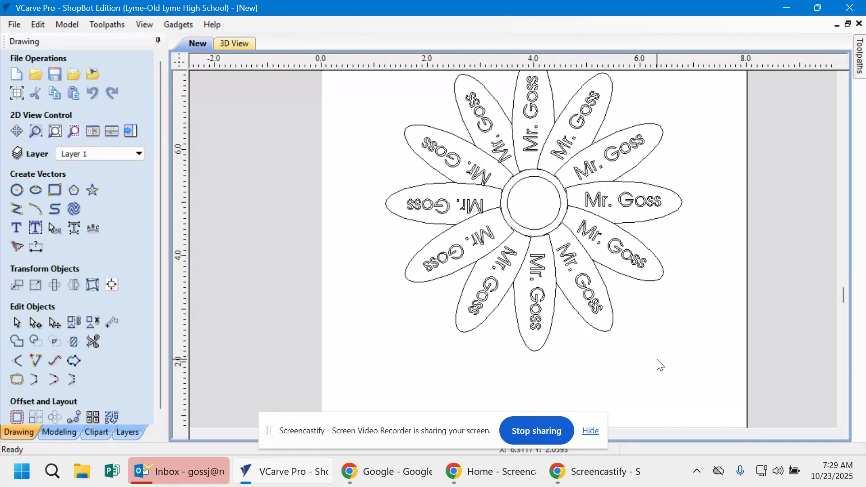
Scale the entire flower, including the name texts and centre circle, down proportionally to about 3.31 wide by 3.31 high.
{"action": "scroll", "coordinate": [660, 365], "scroll_direction": "down", "scroll_amount": 1}
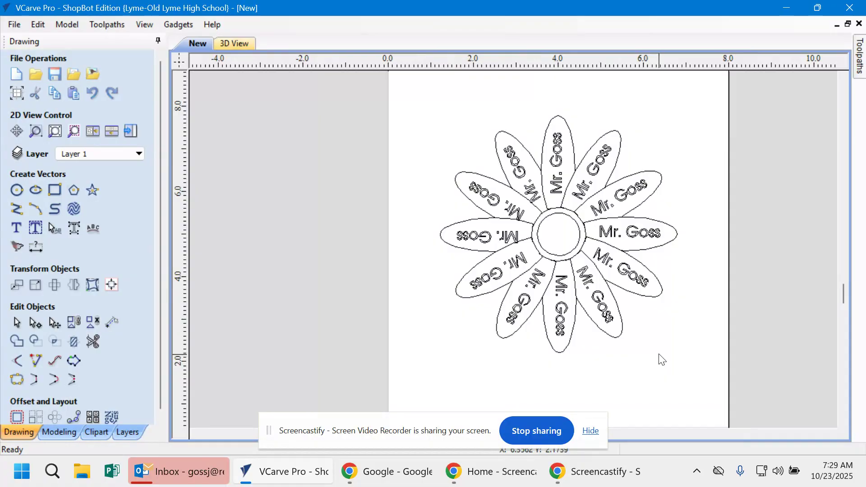
{"action": "scroll", "coordinate": [660, 359], "scroll_direction": "down", "scroll_amount": 1}
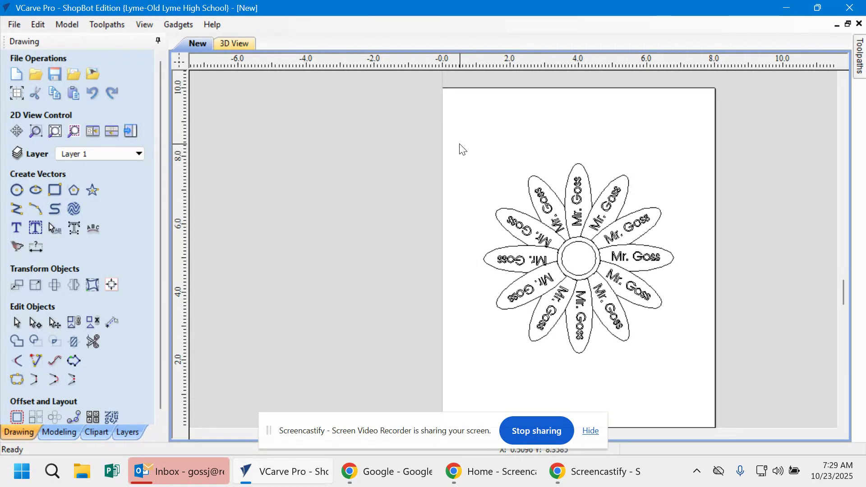
{"action": "left_click_drag", "start_coordinate": [460, 144], "coordinate": [706, 373]}
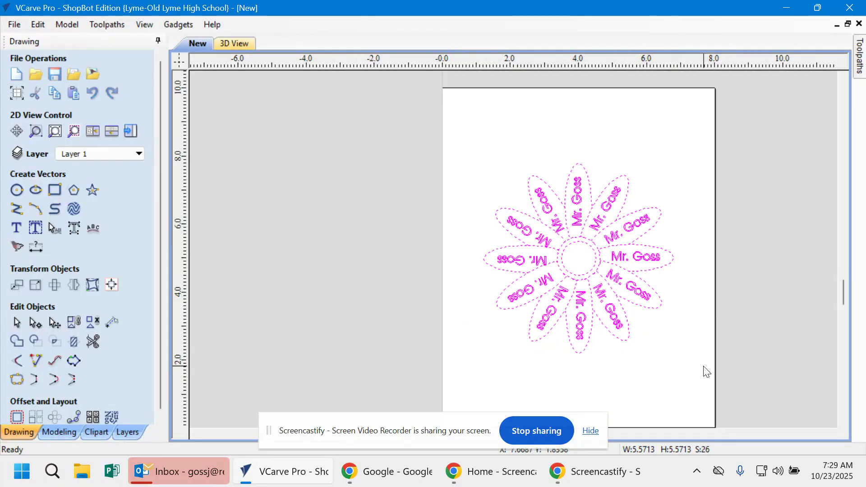
{"action": "left_click", "coordinate": [664, 220]}
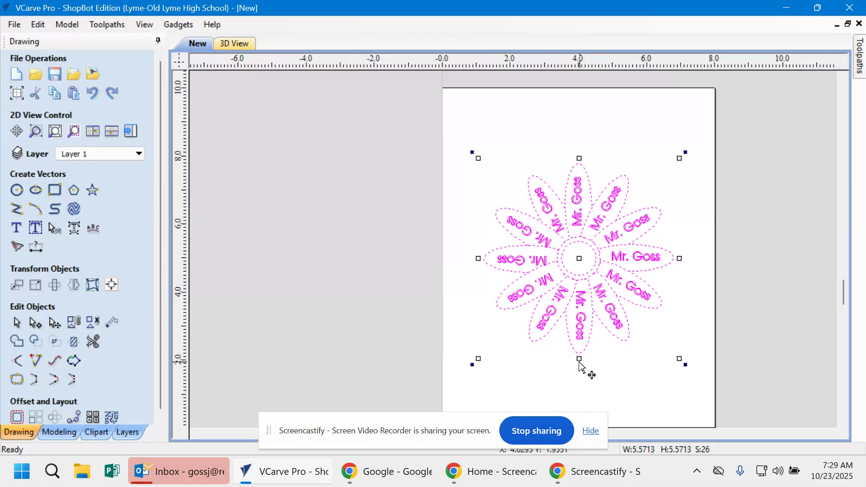
{"action": "left_click_drag", "start_coordinate": [586, 373], "coordinate": [577, 301]}
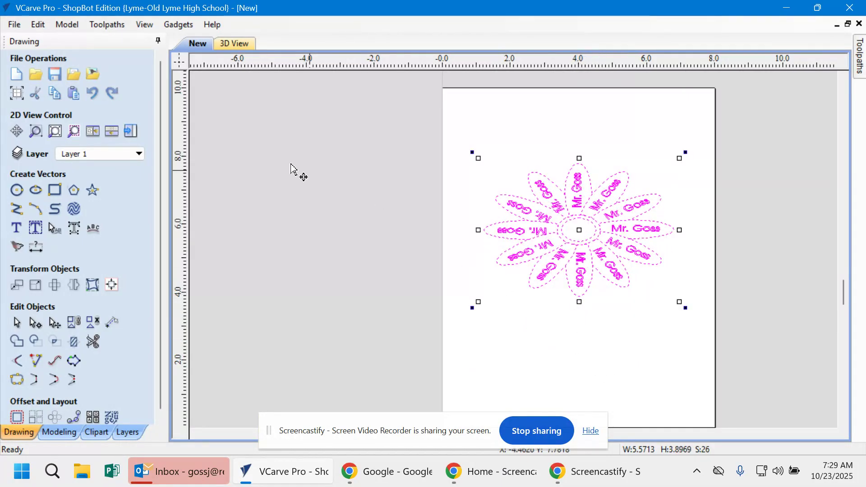
{"action": "left_click", "coordinate": [93, 93]}
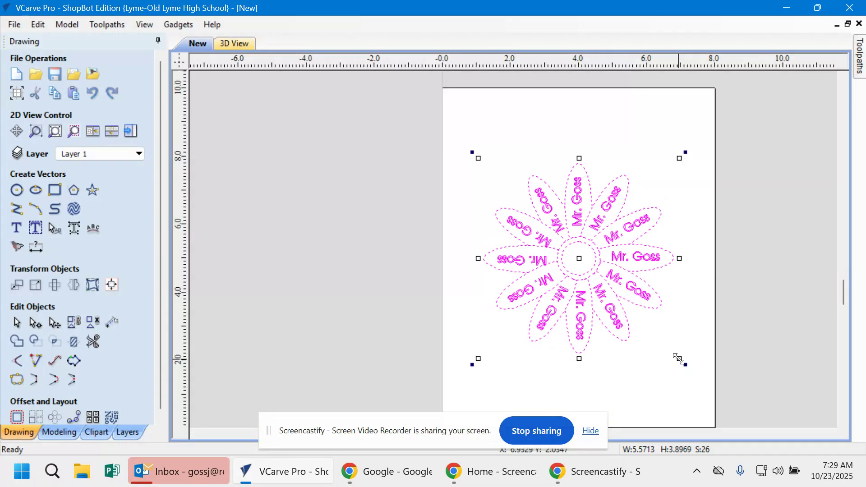
{"action": "left_click_drag", "start_coordinate": [679, 359], "coordinate": [604, 284]}
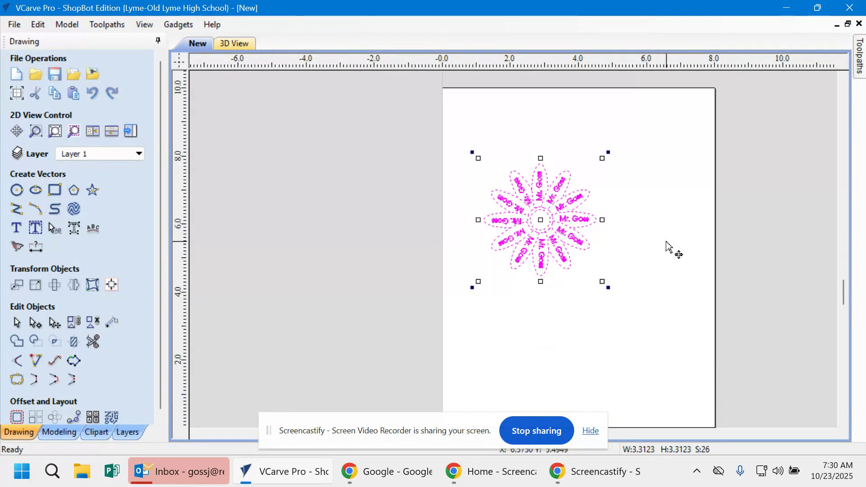
{"action": "left_click", "coordinate": [669, 263]}
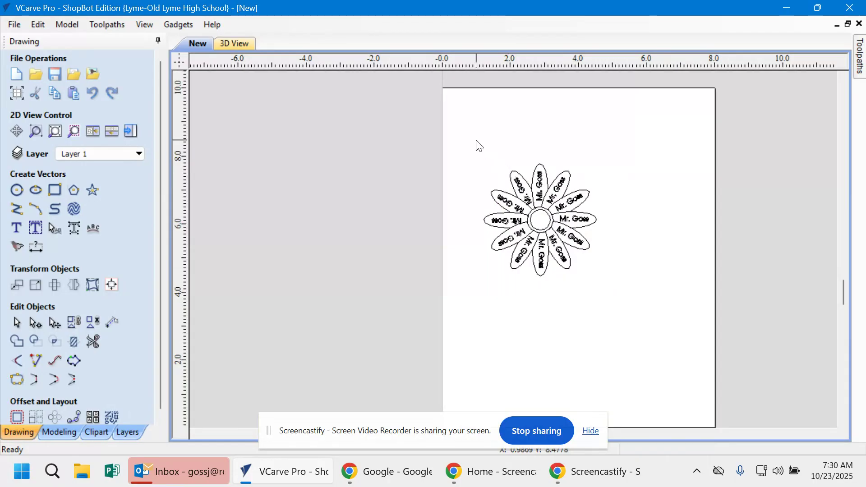
Centre the whole flower on the material both horizontally and vertically.
{"action": "left_click_drag", "start_coordinate": [458, 137], "coordinate": [621, 309]}
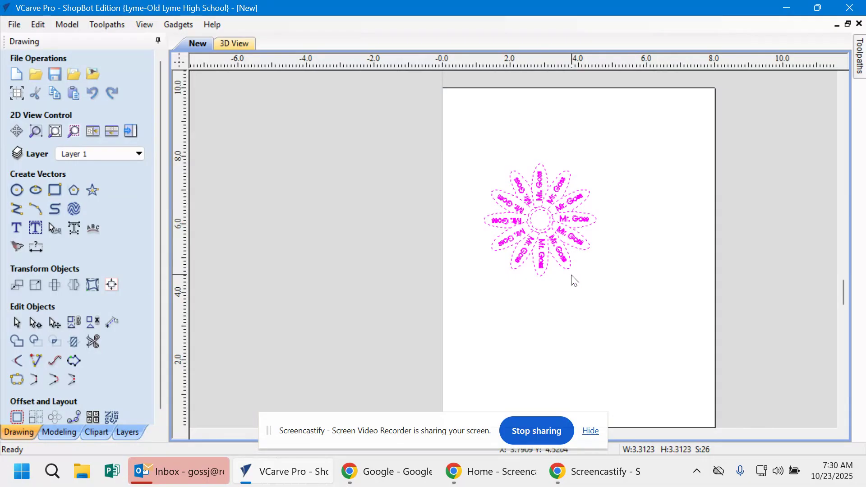
{"action": "left_click", "coordinate": [113, 285]}
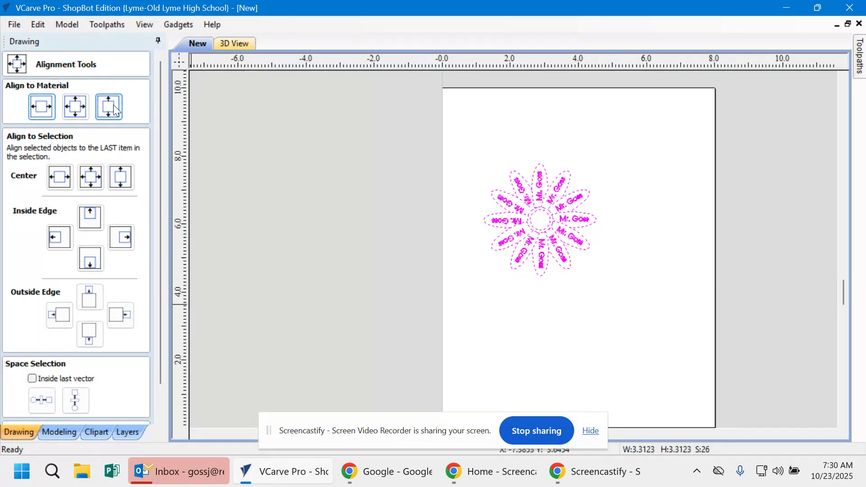
{"action": "left_click", "coordinate": [42, 107]}
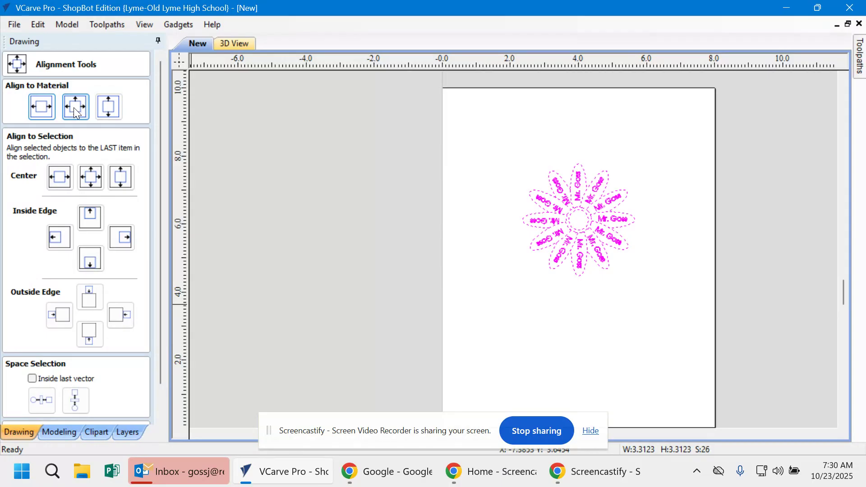
{"action": "left_click", "coordinate": [110, 109]}
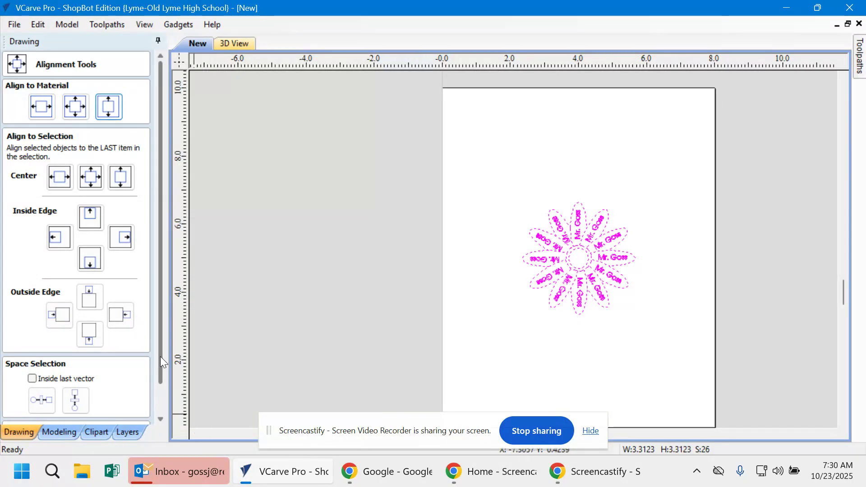
Finish with the alignment tools and hide the screen-sharing notice.
{"action": "left_click_drag", "start_coordinate": [161, 356], "coordinate": [159, 362]}
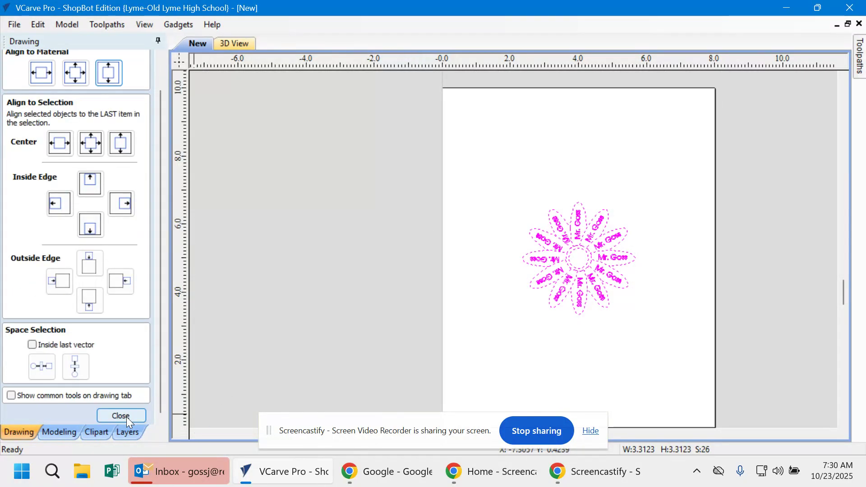
{"action": "left_click", "coordinate": [123, 416]}
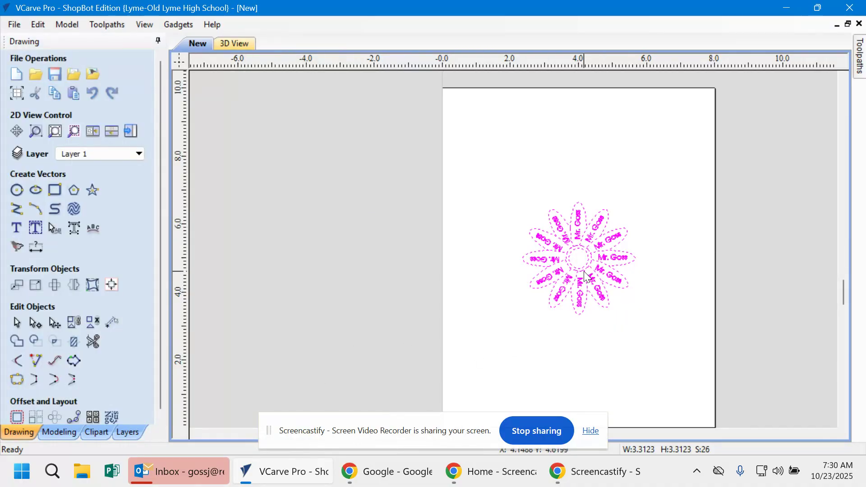
{"action": "left_click", "coordinate": [591, 431]}
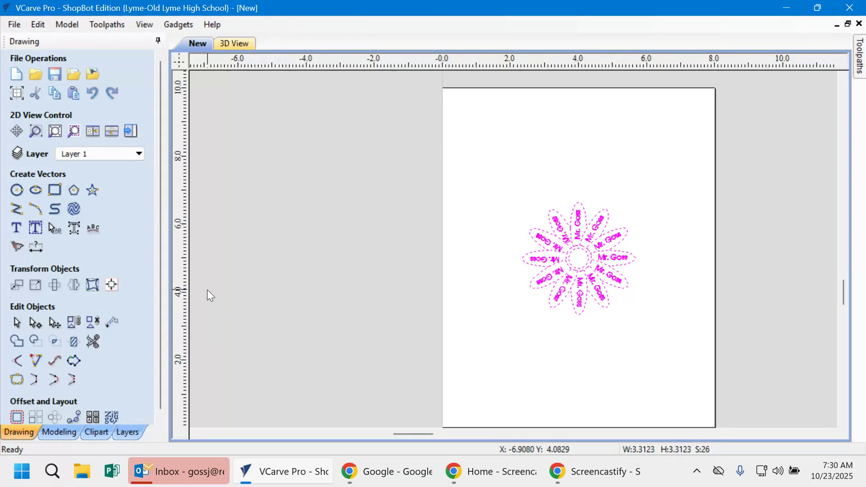
Start a rectangle with its centre anchor point at X 4, Y 5.
{"action": "left_click", "coordinate": [57, 191]}
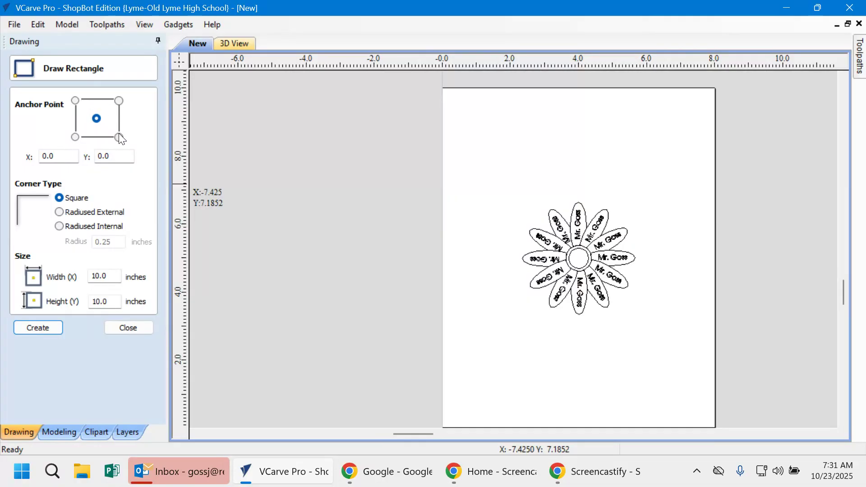
{"action": "left_click", "coordinate": [65, 155]}
{"action": "left_click_drag", "start_coordinate": [65, 155], "coordinate": [39, 157]}
{"action": "type", "text": "4"}
{"action": "left_click_drag", "start_coordinate": [129, 156], "coordinate": [96, 156]}
{"action": "type", "text": "5"}
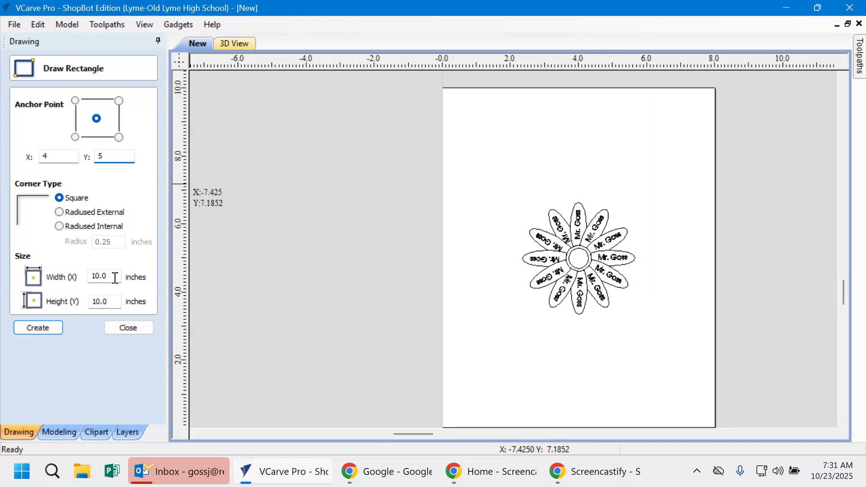
Set the rectangle to 0.5 inches wide and 6 inches high, and create it with square corners.
{"action": "left_click_drag", "start_coordinate": [115, 277], "coordinate": [79, 277]}
{"action": "type", "text": "6"}
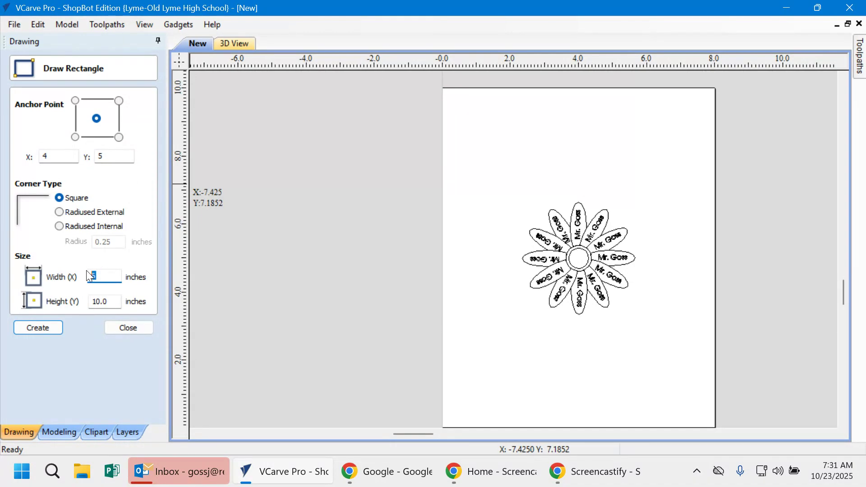
{"action": "key", "text": "BackSpace"}
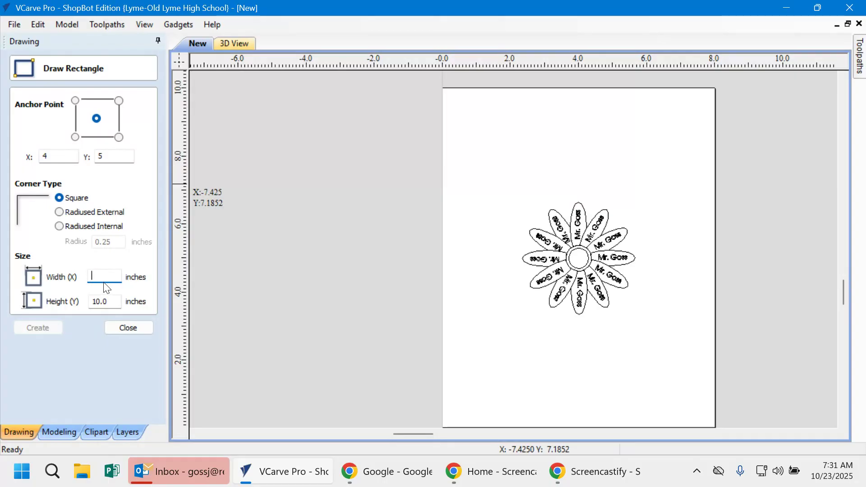
{"action": "type", "text": ".5"}
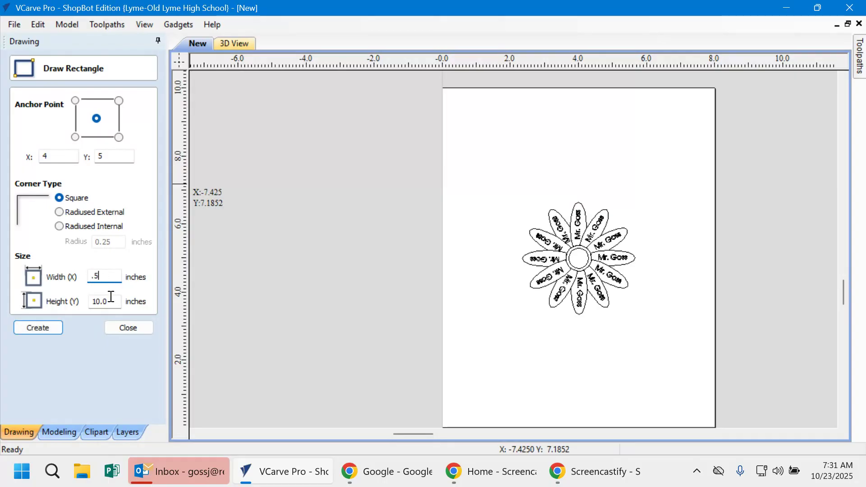
{"action": "left_click_drag", "start_coordinate": [113, 301], "coordinate": [84, 303]}
{"action": "type", "text": "6"}
{"action": "left_click", "coordinate": [47, 328]}
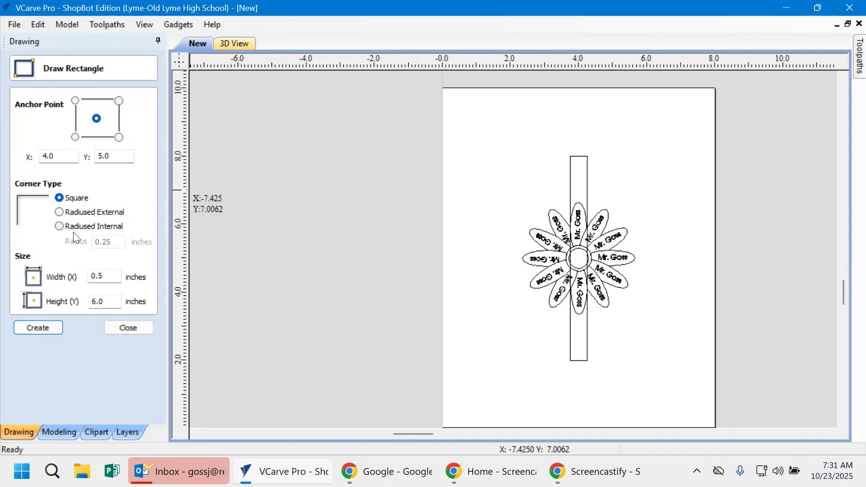
Create a second rectangle of the same size and centre with radiused external corners of 0.25 inches.
{"action": "left_click", "coordinate": [61, 211]}
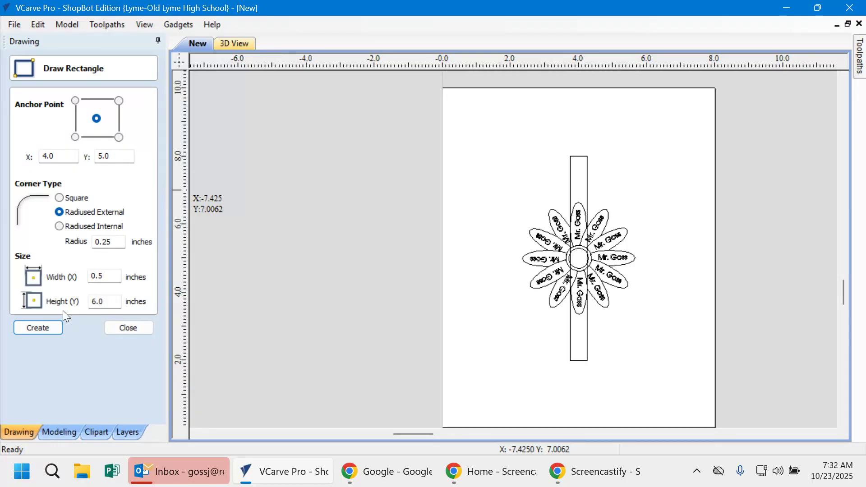
{"action": "left_click", "coordinate": [42, 329]}
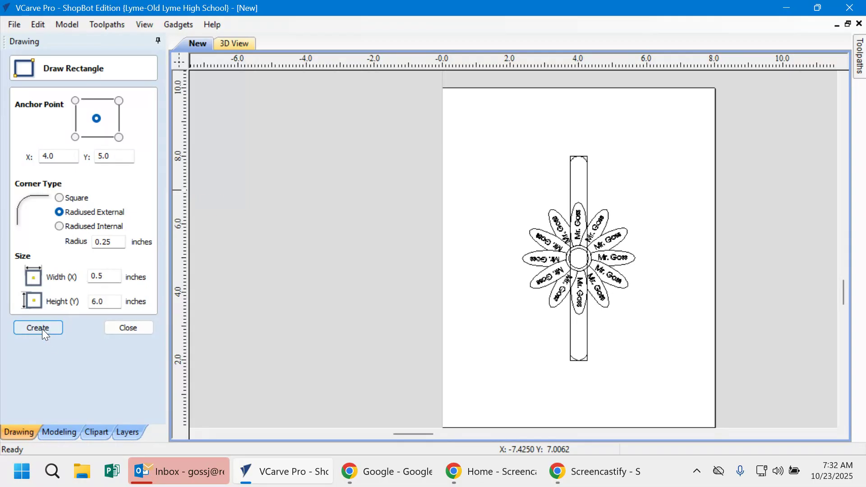
{"action": "left_click", "coordinate": [131, 328]}
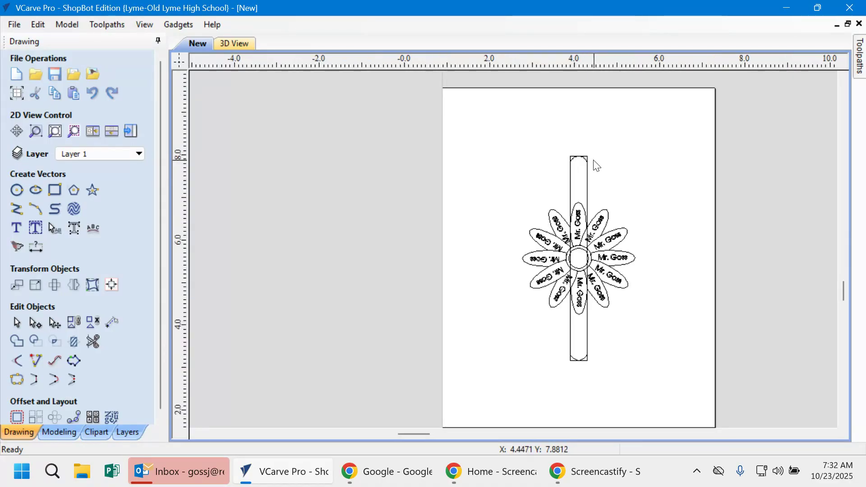
Delete the square-cornered rectangle, leaving only the one with rounded ends.
{"action": "scroll", "coordinate": [592, 165], "scroll_direction": "up", "scroll_amount": 5}
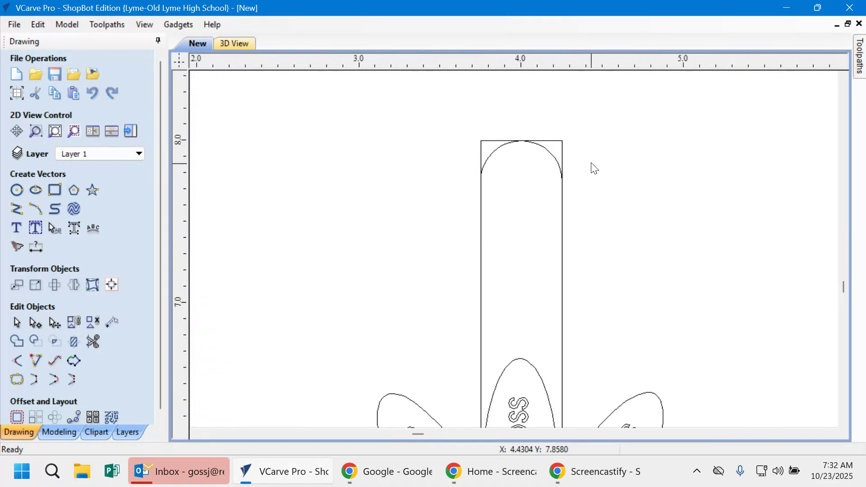
{"action": "left_click", "coordinate": [562, 156]}
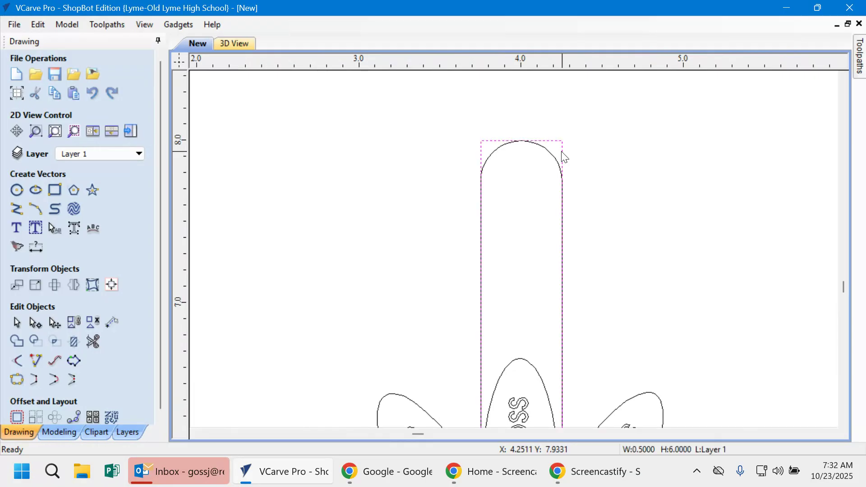
{"action": "left_click", "coordinate": [623, 187]}
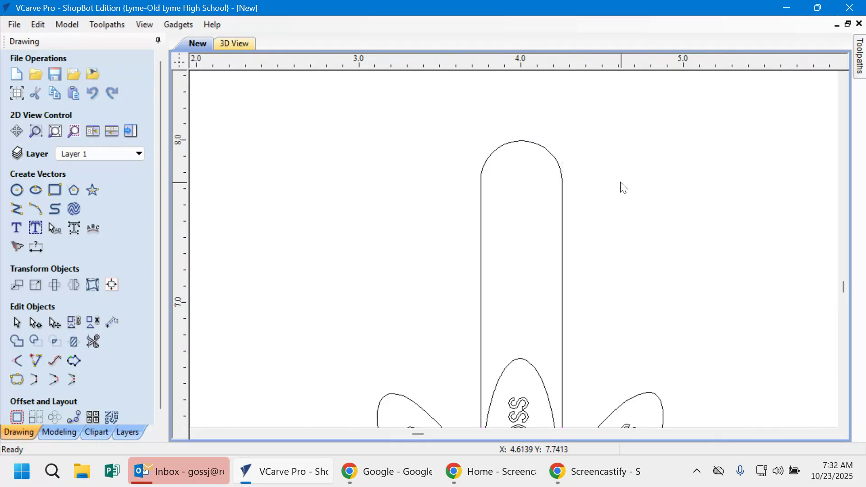
Move the rounded rectangle straight down so it forms a stem below the flower, ending just above the material's lower edge.
{"action": "scroll", "coordinate": [623, 187], "scroll_direction": "down", "scroll_amount": 4}
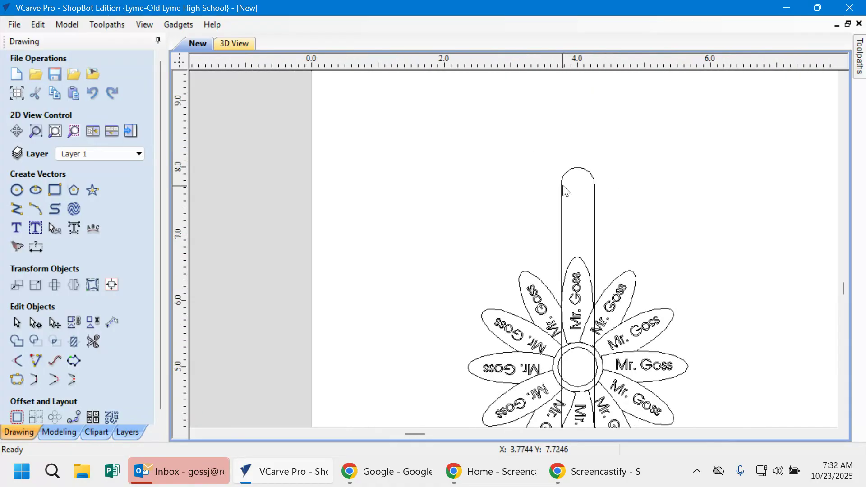
{"action": "scroll", "coordinate": [626, 239], "scroll_direction": "down", "scroll_amount": 2}
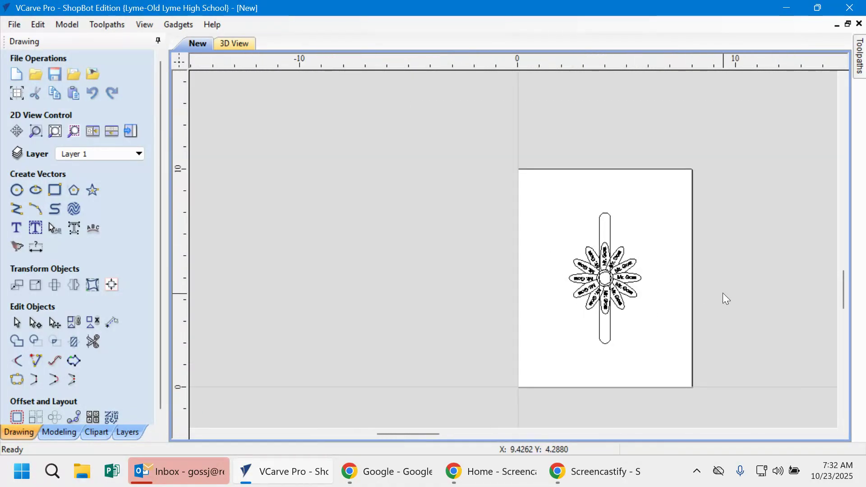
{"action": "left_click_drag", "start_coordinate": [841, 286], "coordinate": [842, 295]}
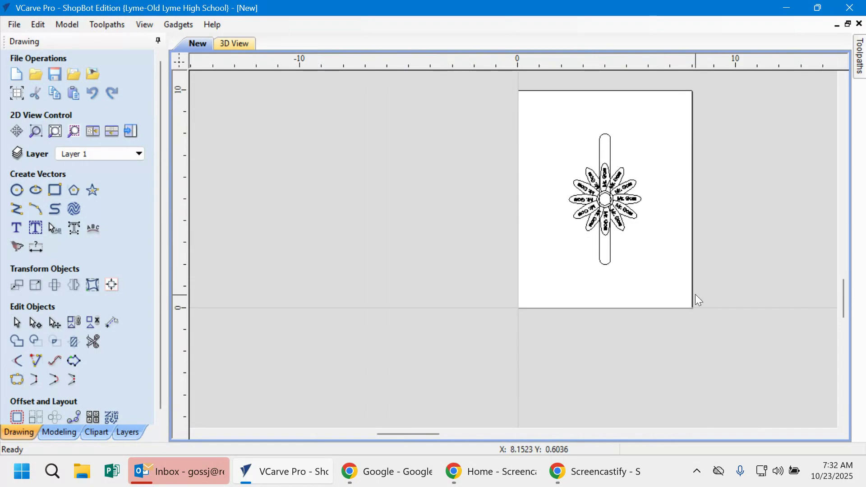
{"action": "left_click", "coordinate": [610, 143]}
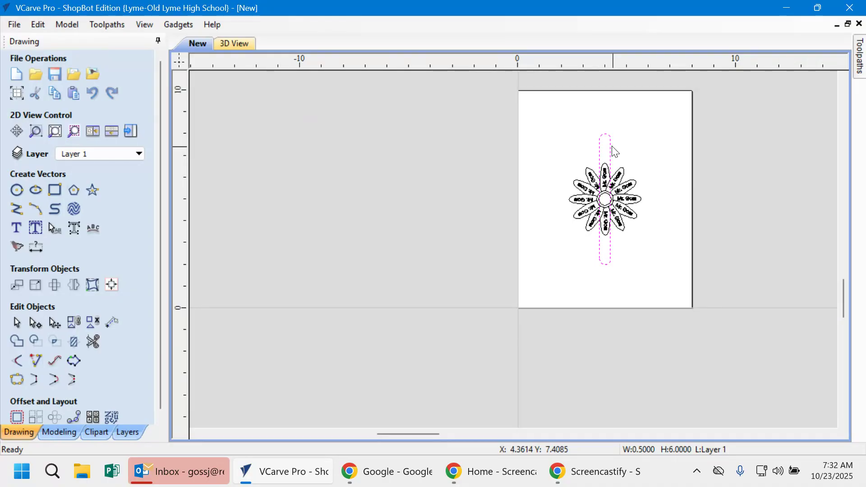
{"action": "key", "text": "Down"}
{"action": "key", "text": "Down"}
{"action": "key", "text": "Down"}
{"action": "key", "text": "Down"}
{"action": "key", "text": "Down"}
{"action": "key", "text": "Down"}
{"action": "key", "text": "Down"}
{"action": "key", "text": "Down"}
{"action": "key", "text": "Down"}
{"action": "key", "text": "Down"}
{"action": "key", "text": "Down"}
{"action": "key", "text": "Down"}
{"action": "key", "text": "Down"}
{"action": "key", "text": "Down"}
{"action": "key", "text": "Down"}
{"action": "key", "text": "Down"}
{"action": "key", "text": "Down"}
{"action": "key", "text": "Down"}
{"action": "left_click", "coordinate": [646, 140]}
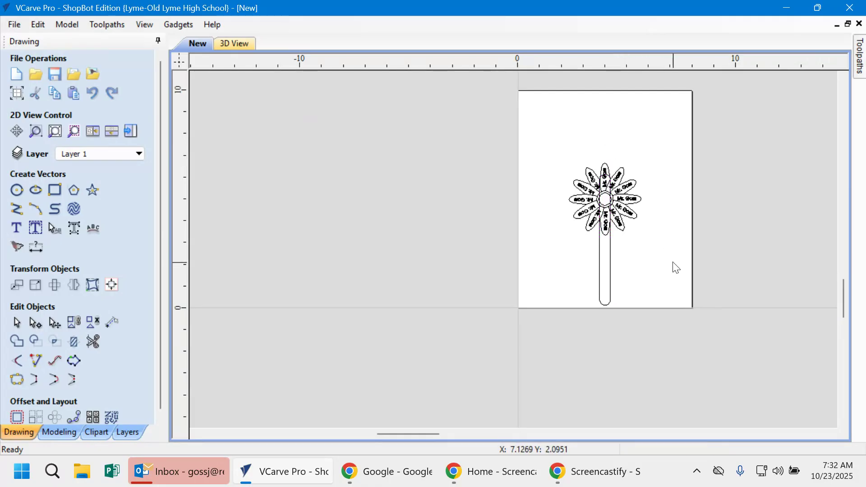
Trim stem edge sections inside the centre circle and just below it with Interactive Vector Trim.
{"action": "scroll", "coordinate": [671, 269], "scroll_direction": "up", "scroll_amount": 2}
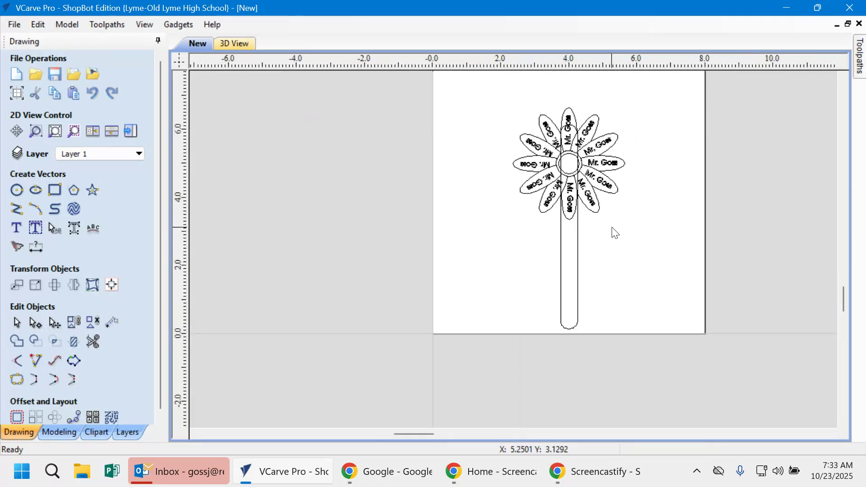
{"action": "scroll", "coordinate": [617, 231], "scroll_direction": "up", "scroll_amount": 1}
{"action": "scroll", "coordinate": [617, 230], "scroll_direction": "up", "scroll_amount": 1}
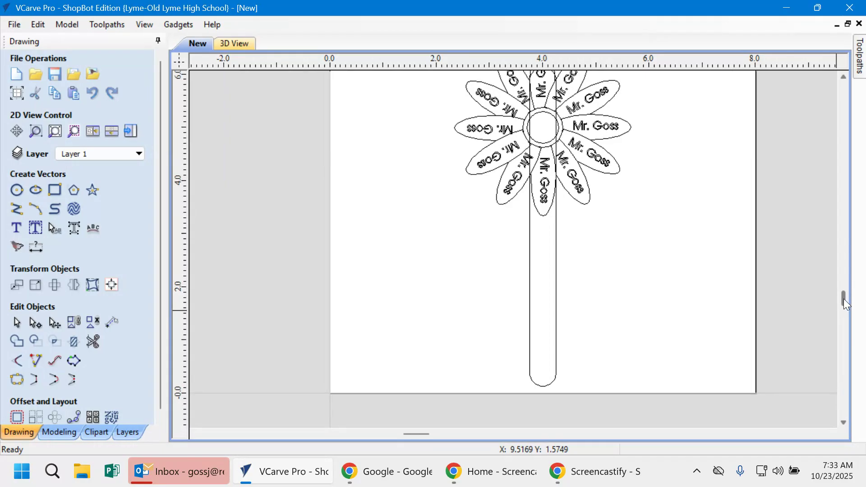
{"action": "left_click_drag", "start_coordinate": [844, 299], "coordinate": [843, 293]}
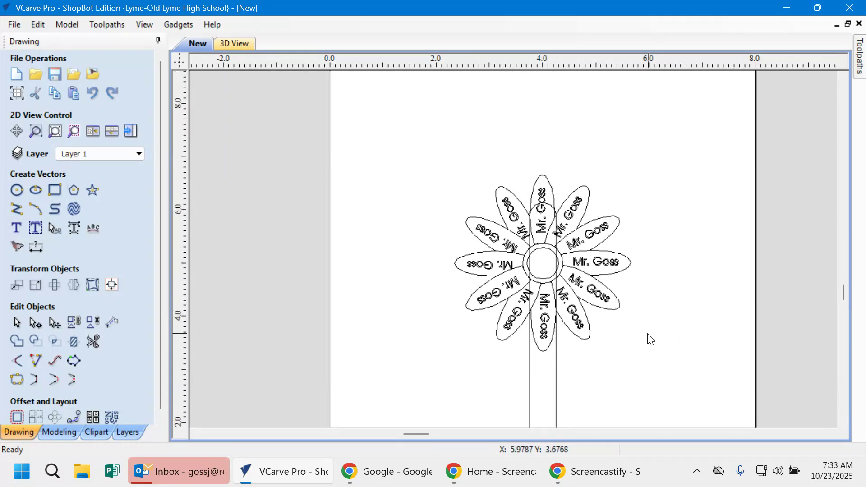
{"action": "scroll", "coordinate": [648, 337], "scroll_direction": "up", "scroll_amount": 2}
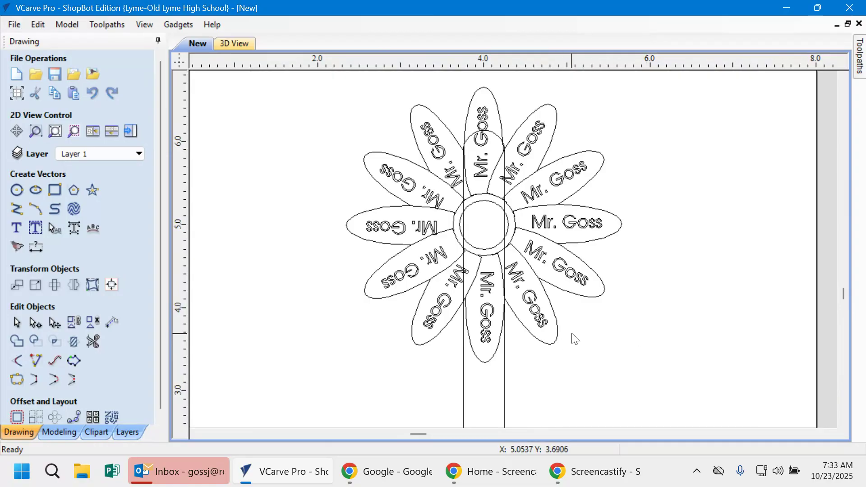
{"action": "left_click", "coordinate": [93, 344]}
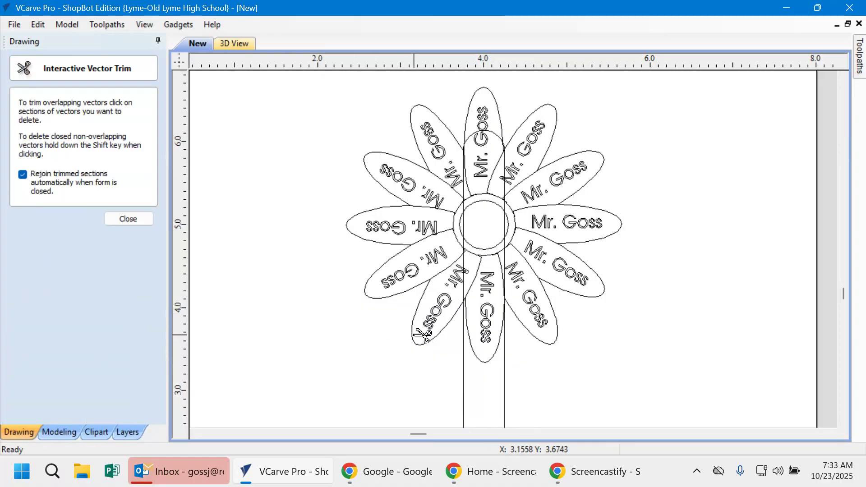
{"action": "left_click", "coordinate": [505, 258]}
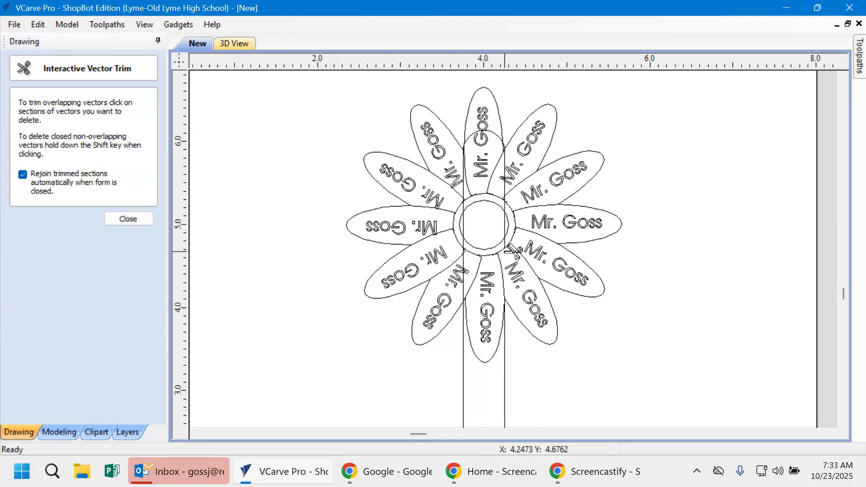
{"action": "left_click", "coordinate": [464, 225]}
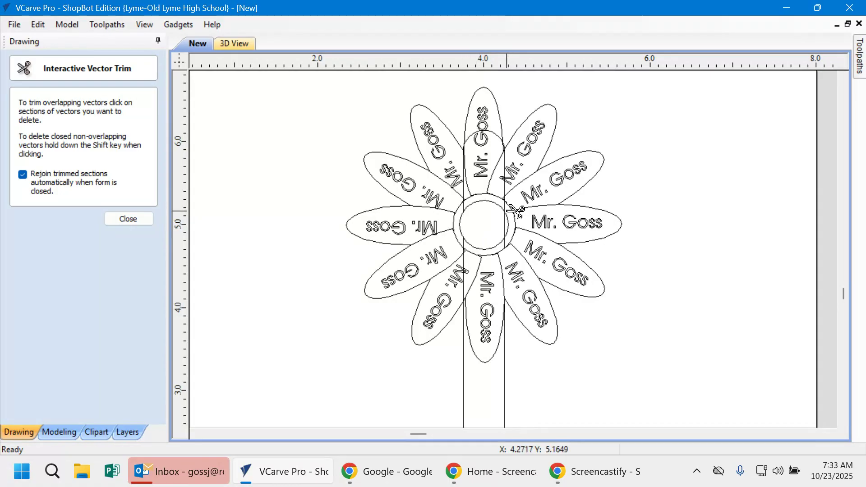
{"action": "scroll", "coordinate": [516, 212], "scroll_direction": "up", "scroll_amount": 3}
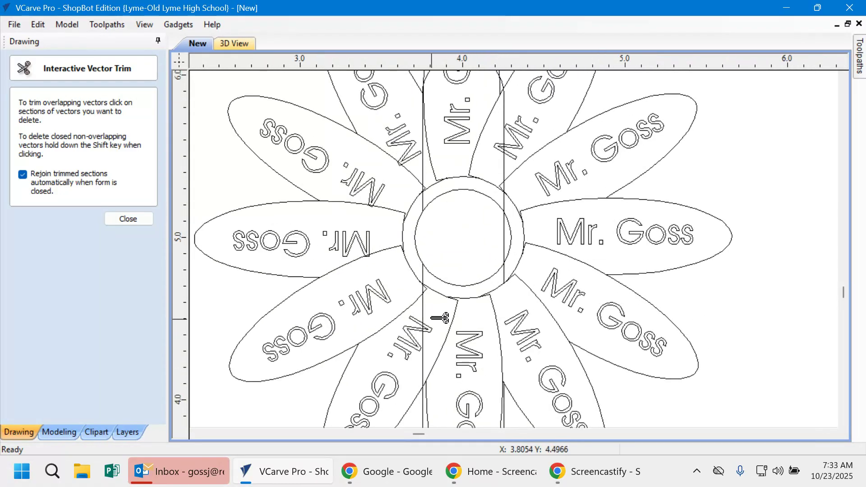
{"action": "left_click", "coordinate": [423, 313]}
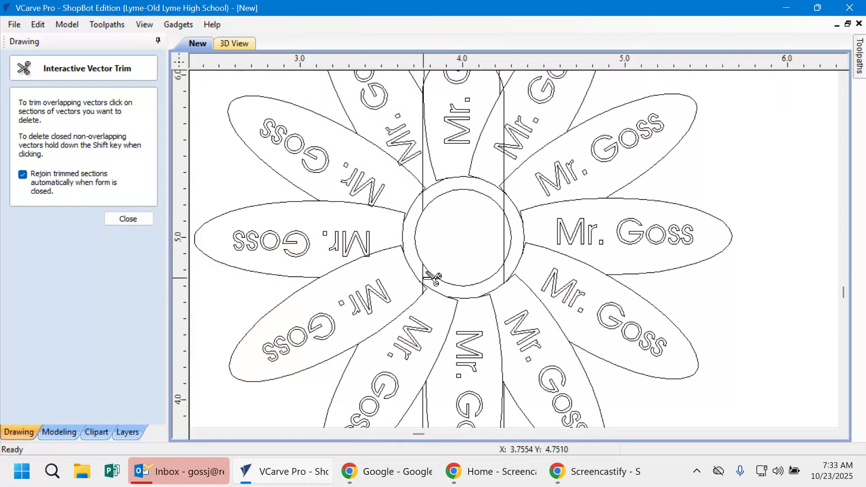
Trim the tiny leftover piece of the stem's left edge at the lower left of the centre circle's outline.
{"action": "scroll", "coordinate": [434, 293], "scroll_direction": "up", "scroll_amount": 2}
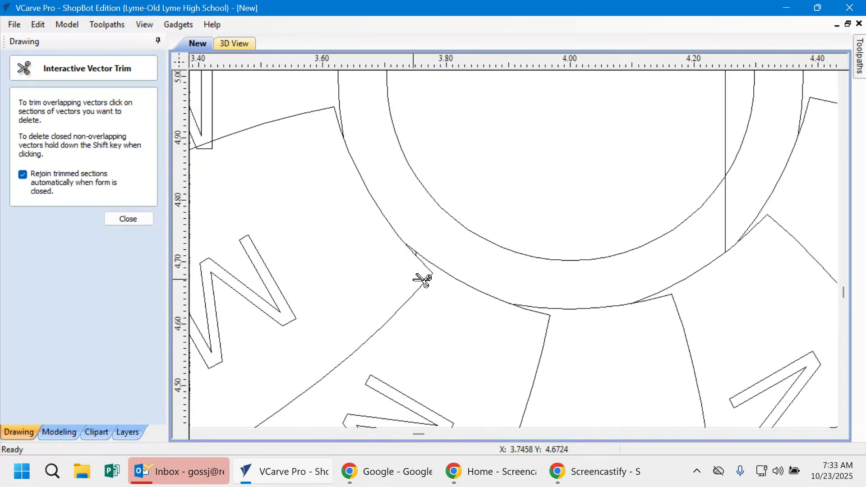
{"action": "scroll", "coordinate": [425, 259], "scroll_direction": "up", "scroll_amount": 4}
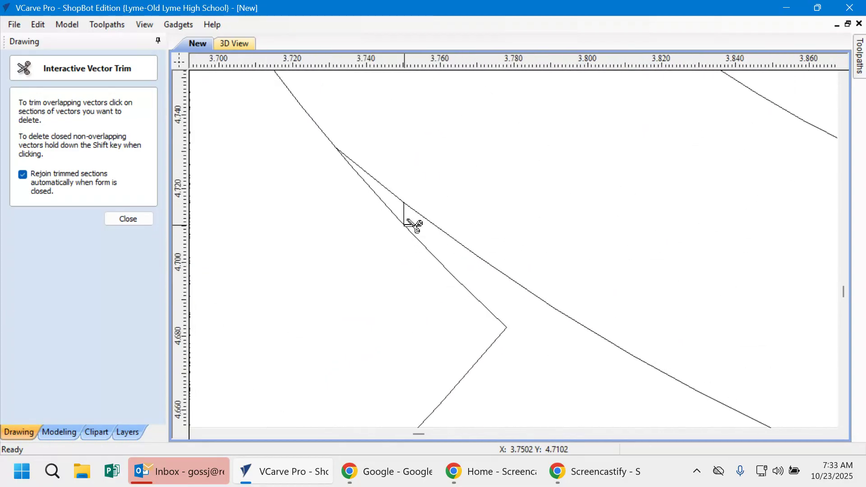
{"action": "left_click", "coordinate": [405, 211]}
{"action": "scroll", "coordinate": [618, 239], "scroll_direction": "down", "scroll_amount": 1}
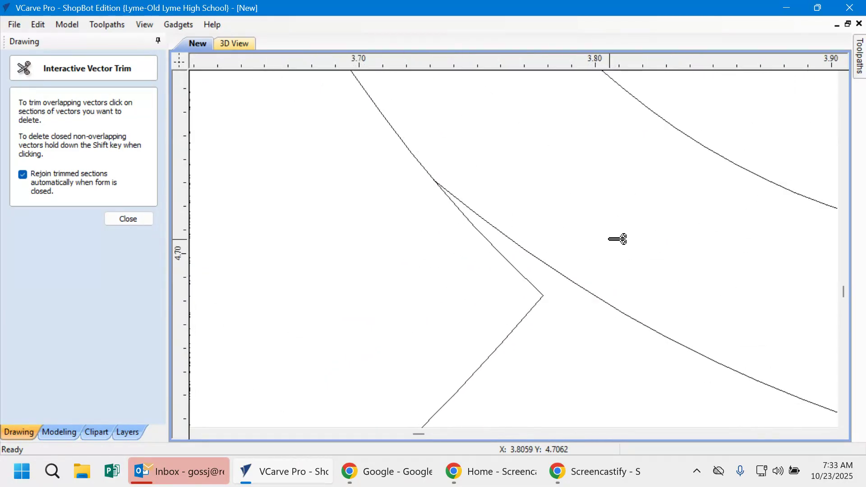
Trim the remaining pieces of the stem's left edge at the upper left of the centre circle's ring and across the petal above.
{"action": "scroll", "coordinate": [618, 239], "scroll_direction": "down", "scroll_amount": 5}
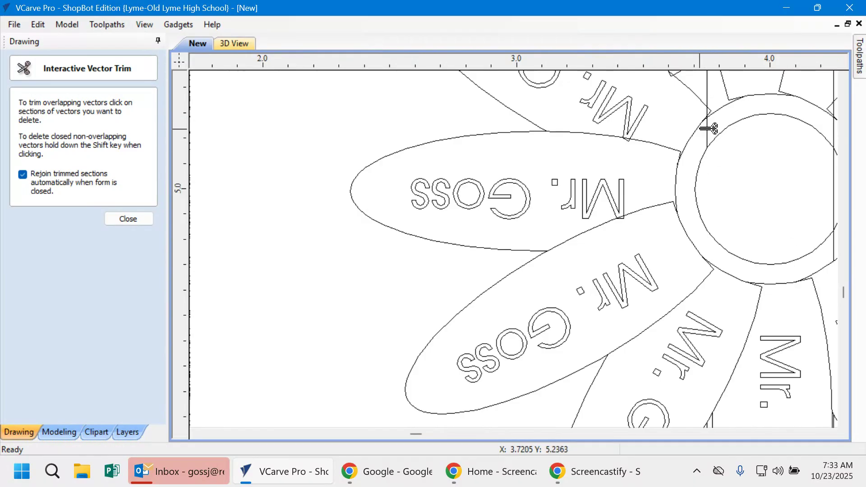
{"action": "scroll", "coordinate": [711, 113], "scroll_direction": "up", "scroll_amount": 3}
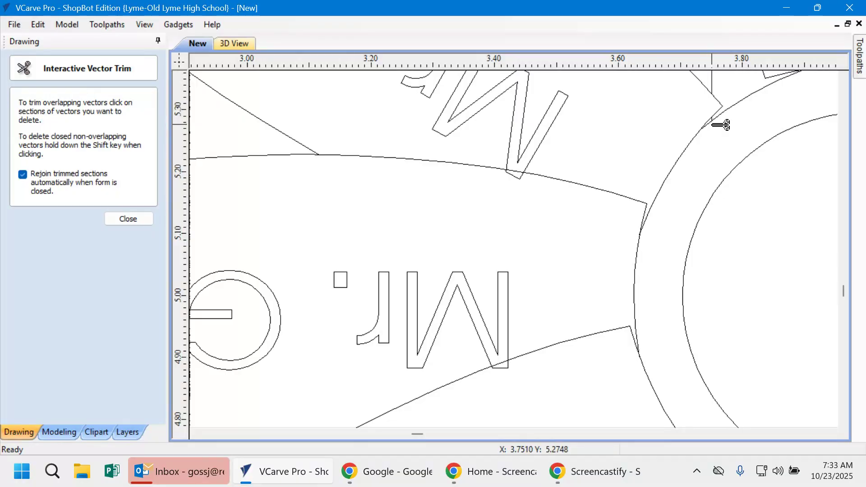
{"action": "scroll", "coordinate": [719, 121], "scroll_direction": "up", "scroll_amount": 4}
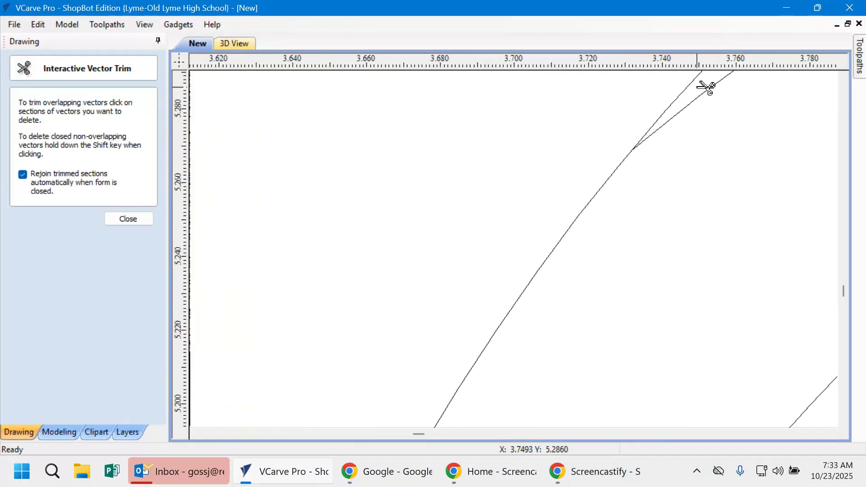
{"action": "scroll", "coordinate": [706, 176], "scroll_direction": "down", "scroll_amount": 5}
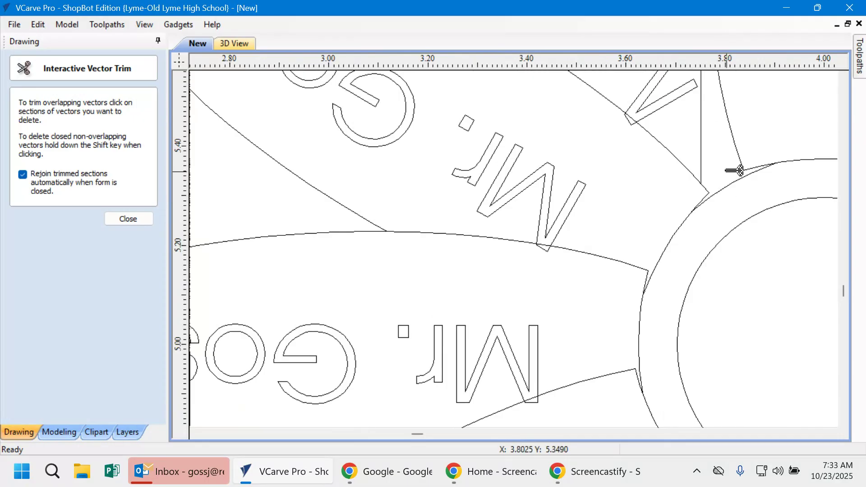
{"action": "scroll", "coordinate": [731, 163], "scroll_direction": "down", "scroll_amount": 3}
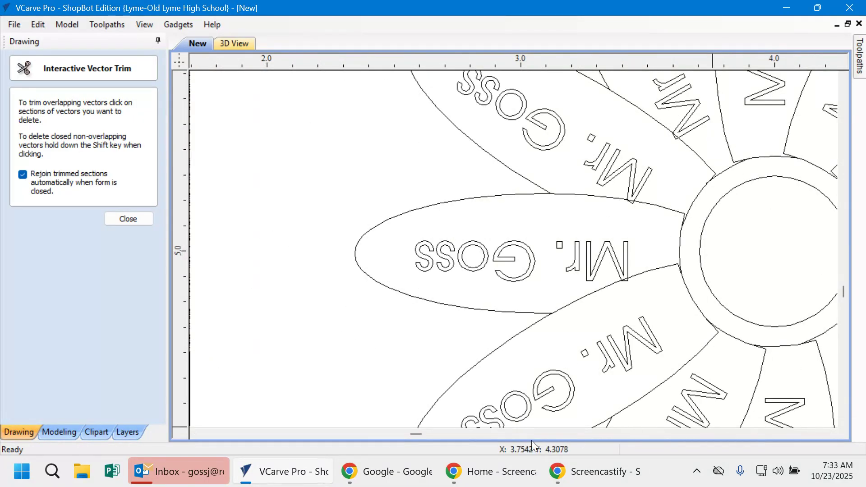
Trim the stem's right edge where it crosses the inside of the centre circle and its outer ring.
{"action": "mouse_move", "coordinate": [420, 432]}
{"action": "left_mouse_down"}
{"action": "mouse_move", "coordinate": [432, 430]}
{"action": "mouse_move", "coordinate": [420, 429]}
{"action": "left_mouse_up"}
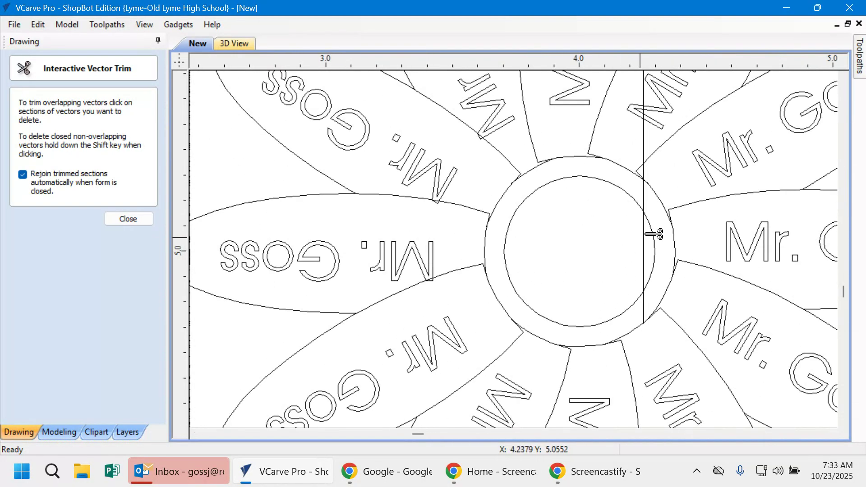
{"action": "left_click", "coordinate": [649, 246]}
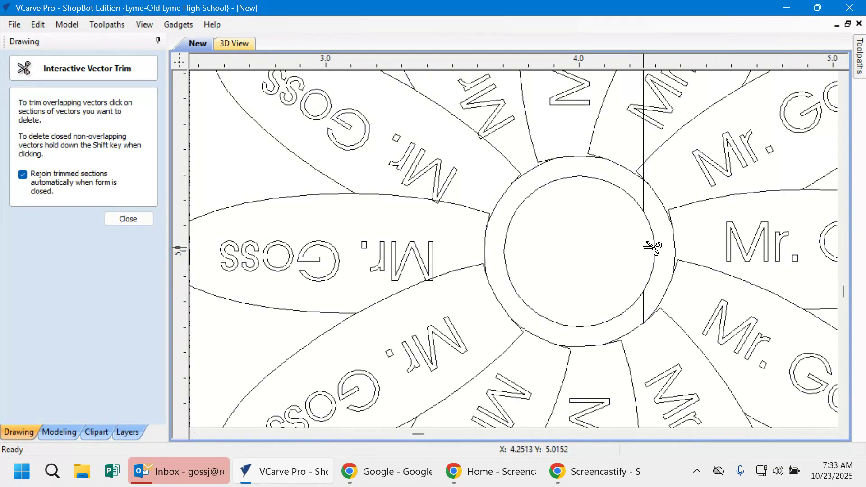
{"action": "left_click", "coordinate": [650, 194]}
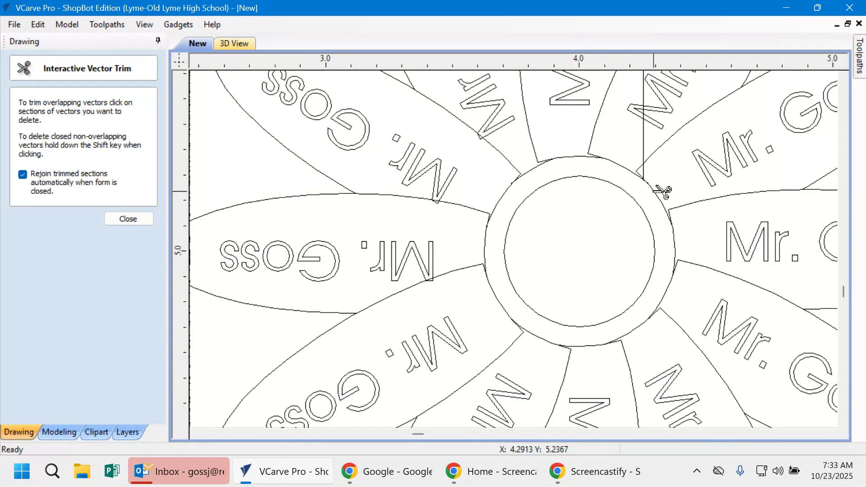
Trim the stem's right edge pieces at the ring's upper right and across the petal just above it.
{"action": "scroll", "coordinate": [659, 183], "scroll_direction": "up", "scroll_amount": 4}
{"action": "left_click", "coordinate": [632, 165]}
{"action": "scroll", "coordinate": [645, 174], "scroll_direction": "up", "scroll_amount": 4}
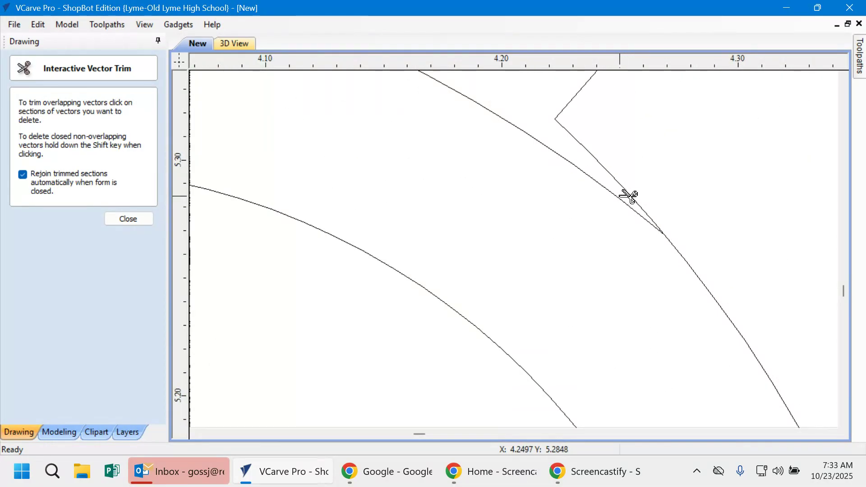
{"action": "scroll", "coordinate": [557, 185], "scroll_direction": "down", "scroll_amount": 3}
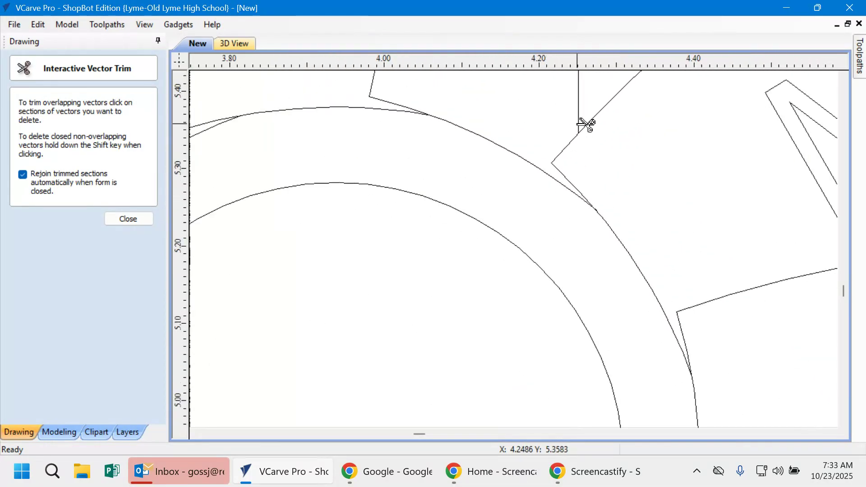
{"action": "scroll", "coordinate": [586, 124], "scroll_direction": "down", "scroll_amount": 1}
{"action": "left_click", "coordinate": [581, 111]}
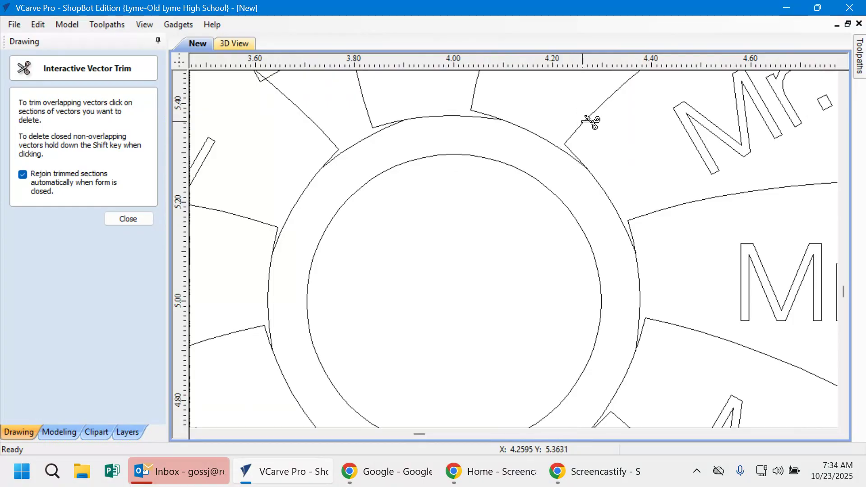
Trim the stem's rounded top and leftover edge pieces around the uppermost petal, and finish trimming.
{"action": "scroll", "coordinate": [591, 122], "scroll_direction": "down", "scroll_amount": 6}
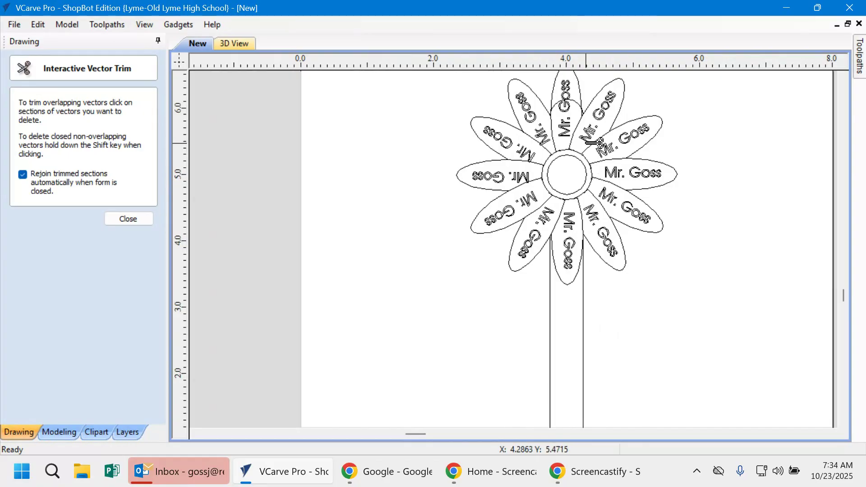
{"action": "scroll", "coordinate": [585, 106], "scroll_direction": "up", "scroll_amount": 3}
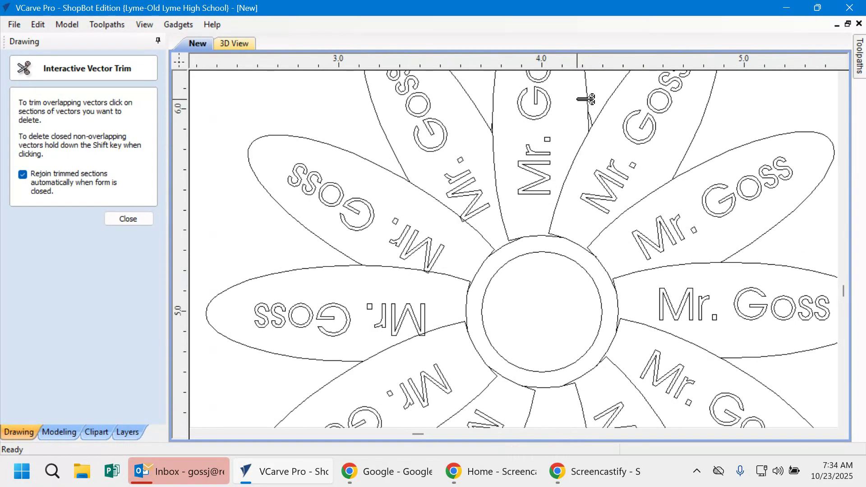
{"action": "scroll", "coordinate": [603, 122], "scroll_direction": "up", "scroll_amount": 1}
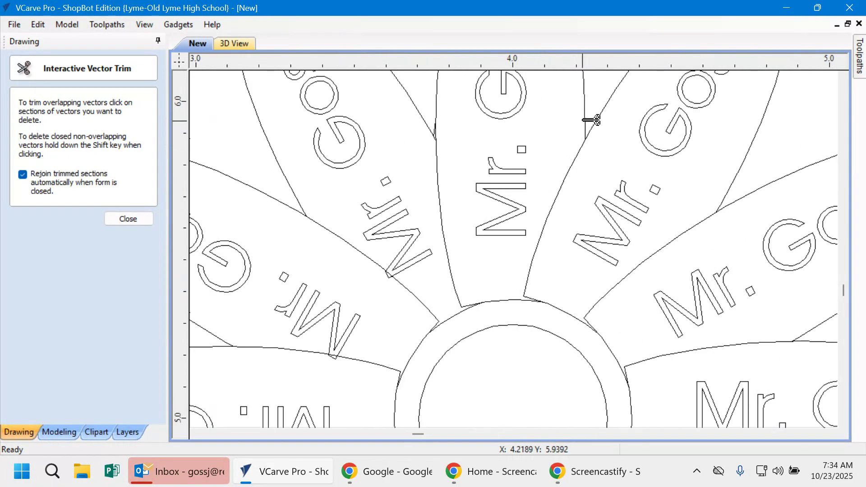
{"action": "scroll", "coordinate": [471, 131], "scroll_direction": "up", "scroll_amount": 3}
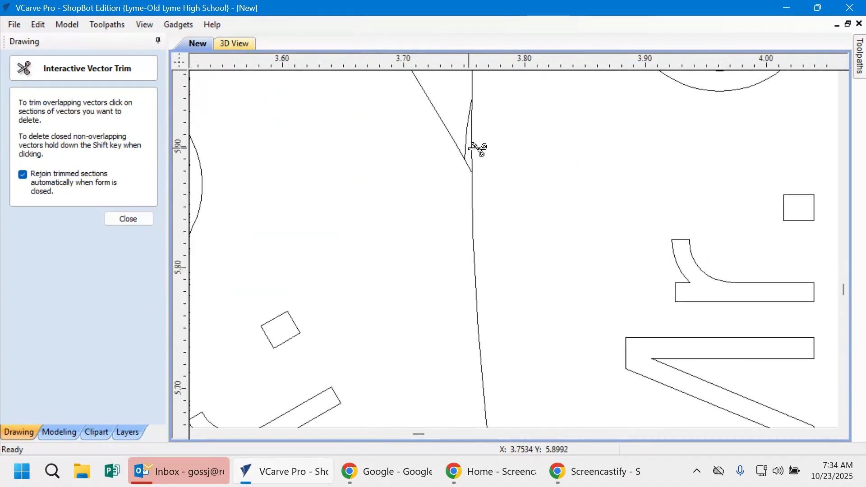
{"action": "scroll", "coordinate": [527, 196], "scroll_direction": "down", "scroll_amount": 6}
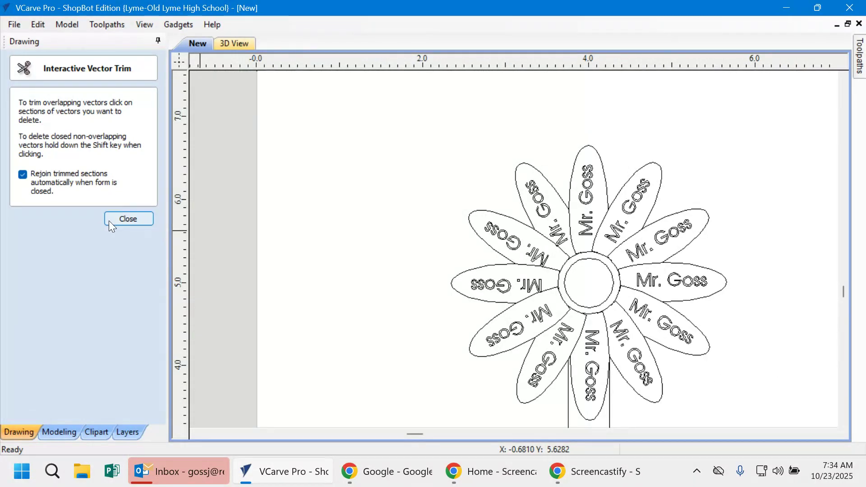
{"action": "left_click", "coordinate": [139, 220]}
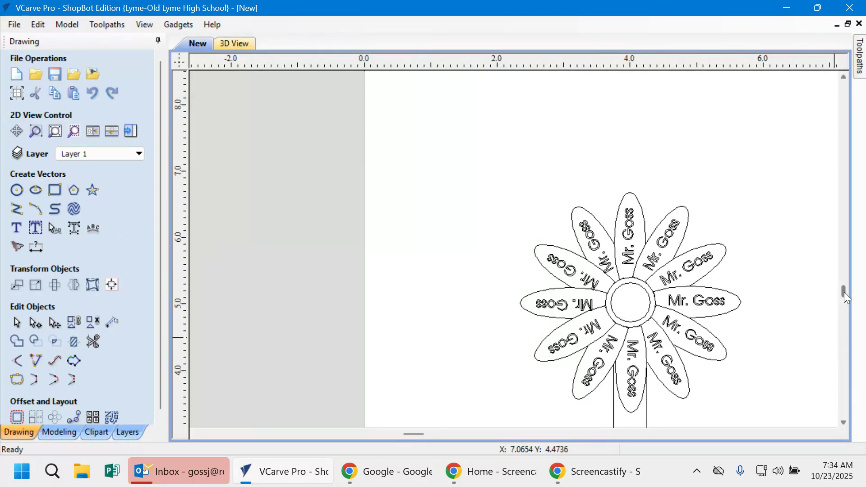
Draw a curved leaf outline about 2.23 wide and 1.63 high, starting and ending on the stem's left edge near its base.
{"action": "left_click_drag", "start_coordinate": [845, 291], "coordinate": [846, 303]}
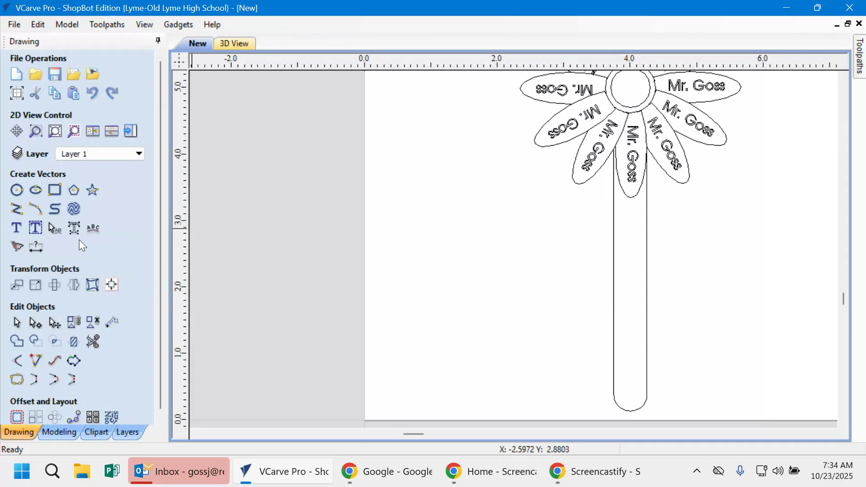
{"action": "left_click", "coordinate": [53, 209]}
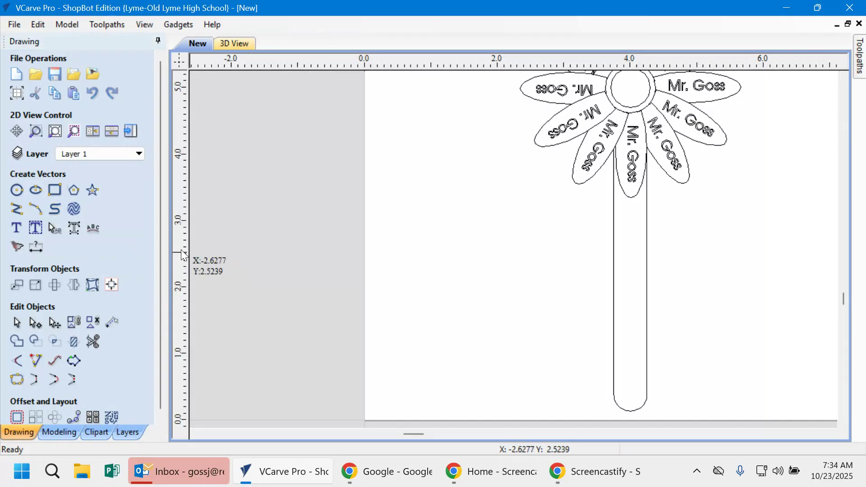
{"action": "left_click", "coordinate": [613, 391]}
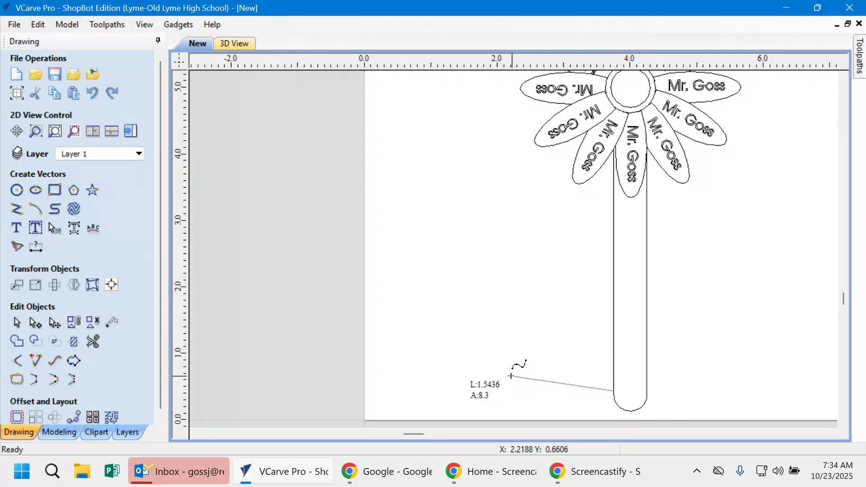
{"action": "left_click", "coordinate": [496, 373]}
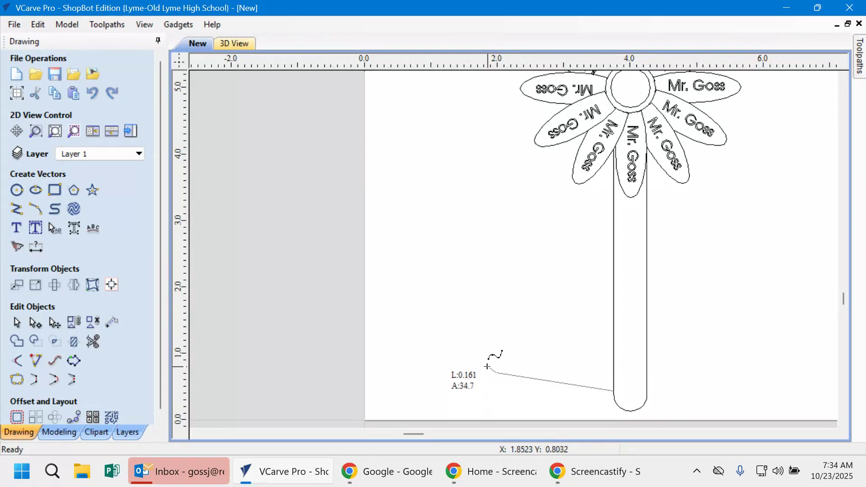
{"action": "left_click", "coordinate": [470, 326]}
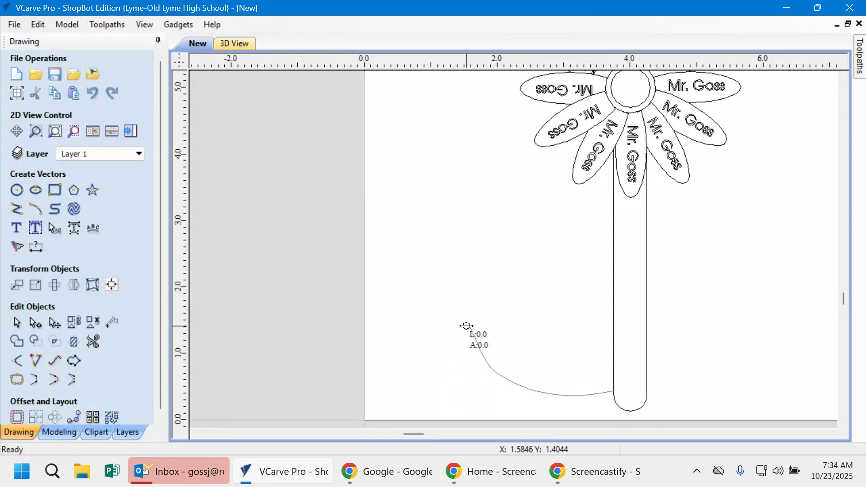
{"action": "left_click", "coordinate": [471, 296]}
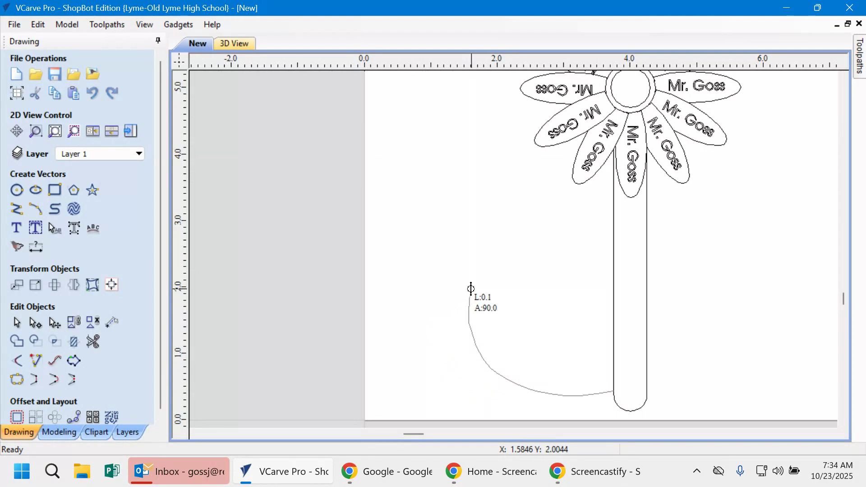
{"action": "left_click", "coordinate": [540, 305]}
{"action": "left_click", "coordinate": [568, 336]}
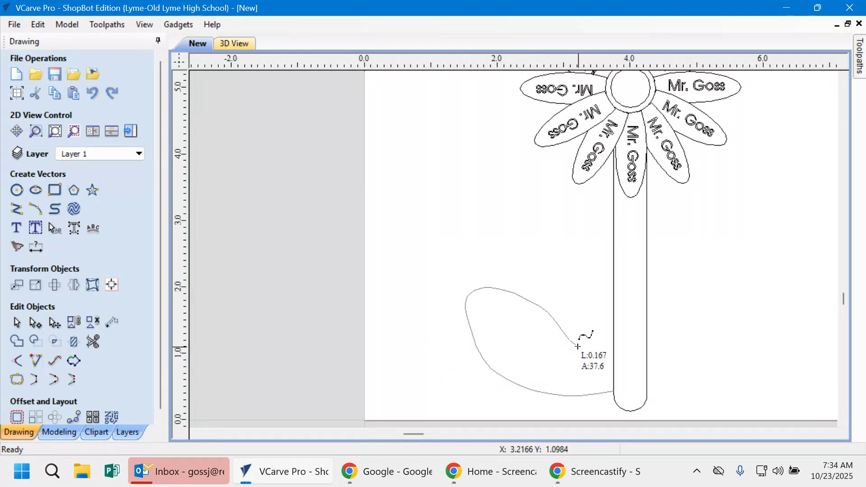
{"action": "left_click", "coordinate": [612, 378]}
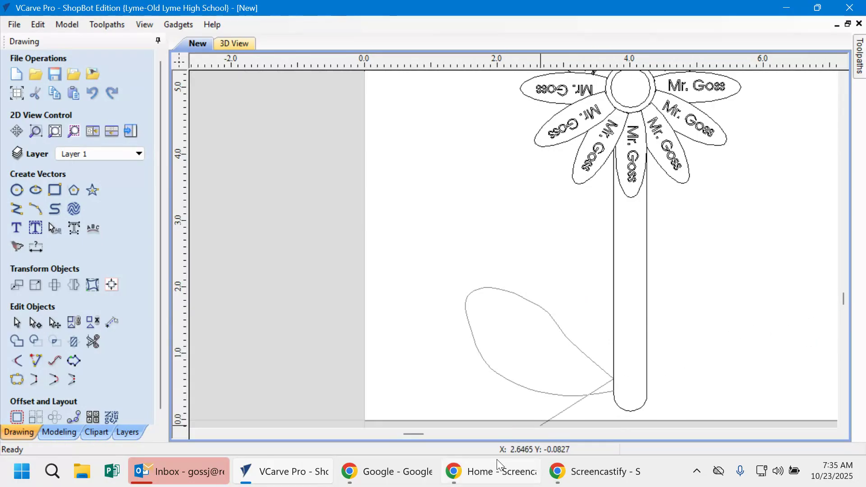
{"action": "right_click", "coordinate": [585, 312]}
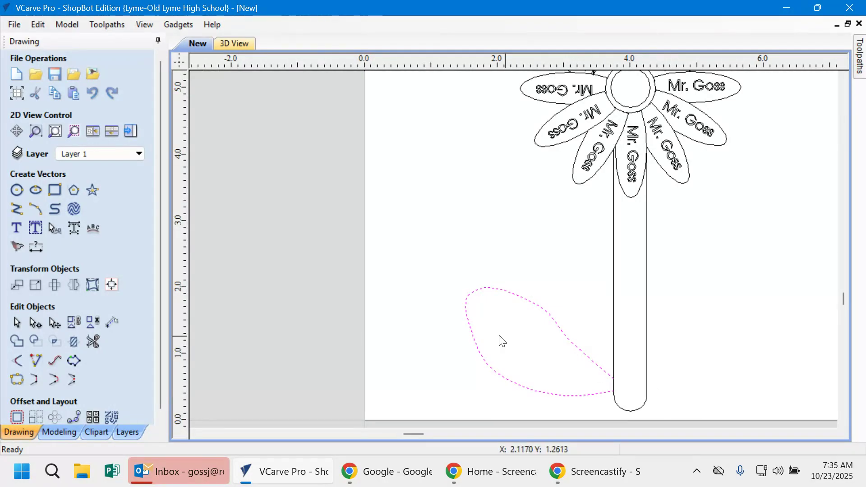
Copy and paste the leaf, and move the duplicate to the right side of the stem.
{"action": "right_click", "coordinate": [555, 326]}
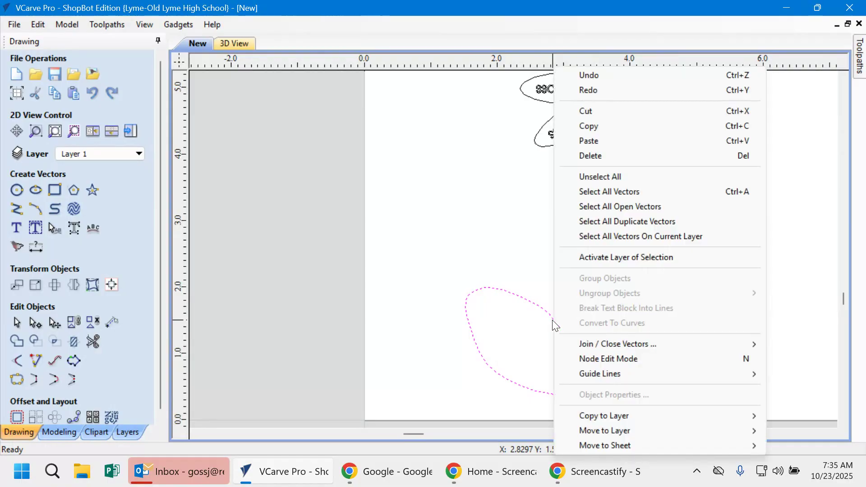
{"action": "left_click", "coordinate": [588, 126]}
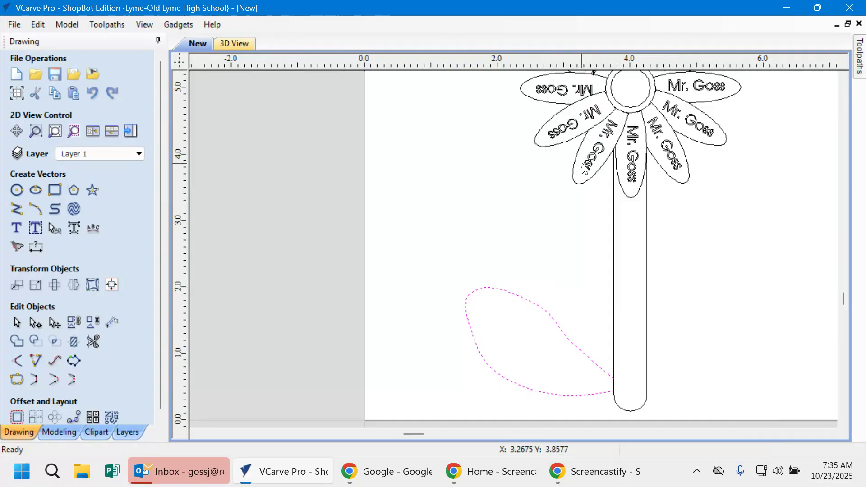
{"action": "right_click", "coordinate": [578, 300]}
{"action": "left_click", "coordinate": [629, 141]}
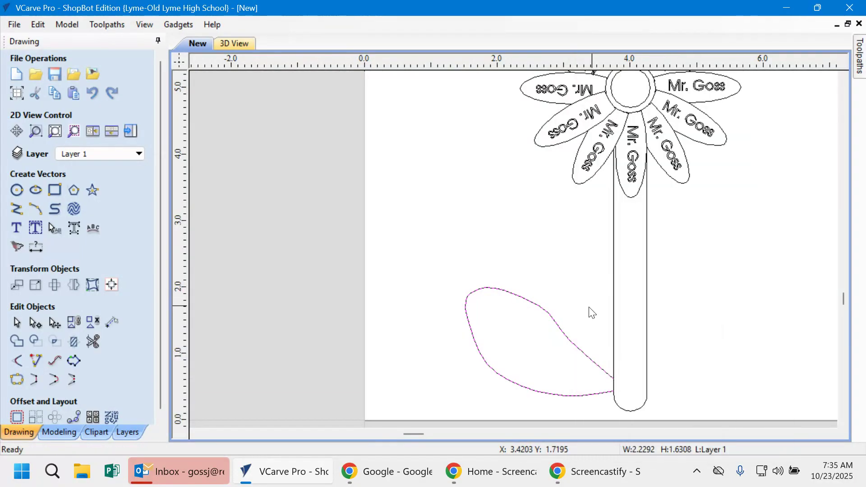
{"action": "left_click", "coordinate": [558, 330]}
{"action": "left_click_drag", "start_coordinate": [558, 323], "coordinate": [753, 304]}
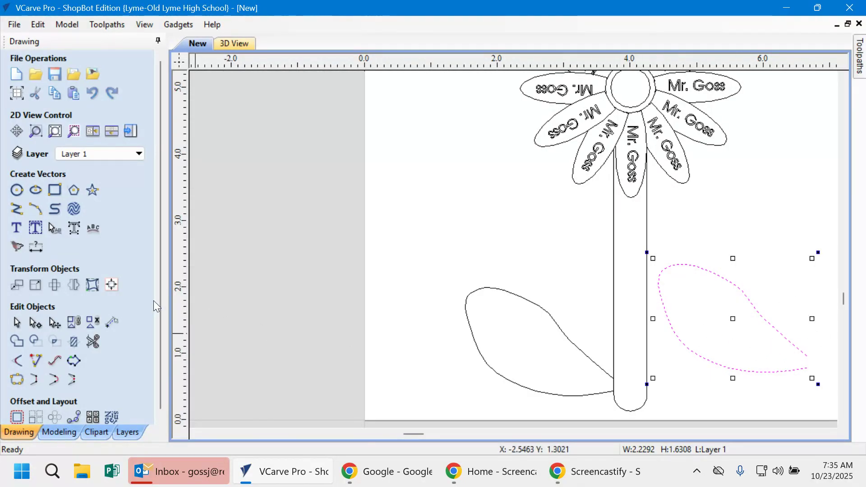
Mirror the copied leaf to its right without creating an additional copy.
{"action": "scroll", "coordinate": [160, 300], "scroll_direction": "down", "scroll_amount": 1}
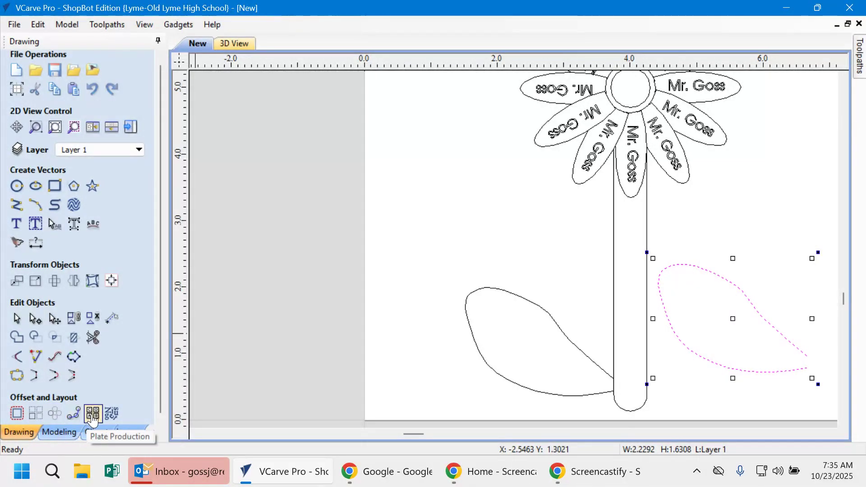
{"action": "left_click", "coordinate": [74, 282]}
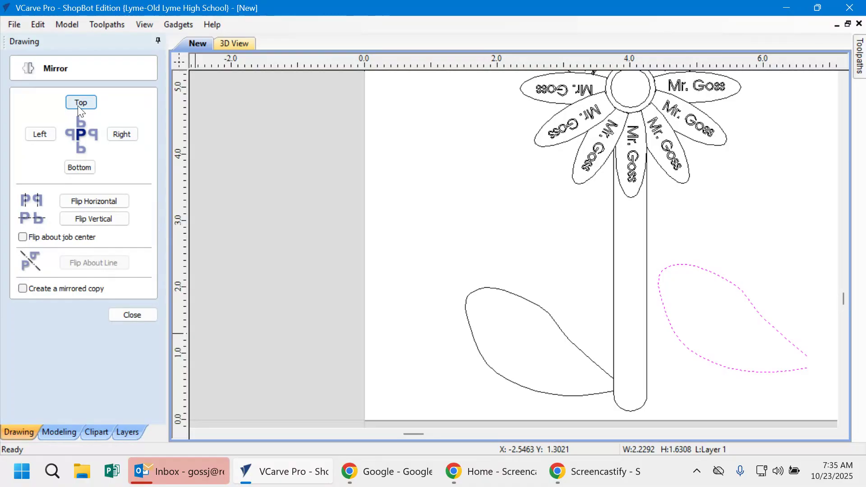
{"action": "left_click", "coordinate": [120, 140]}
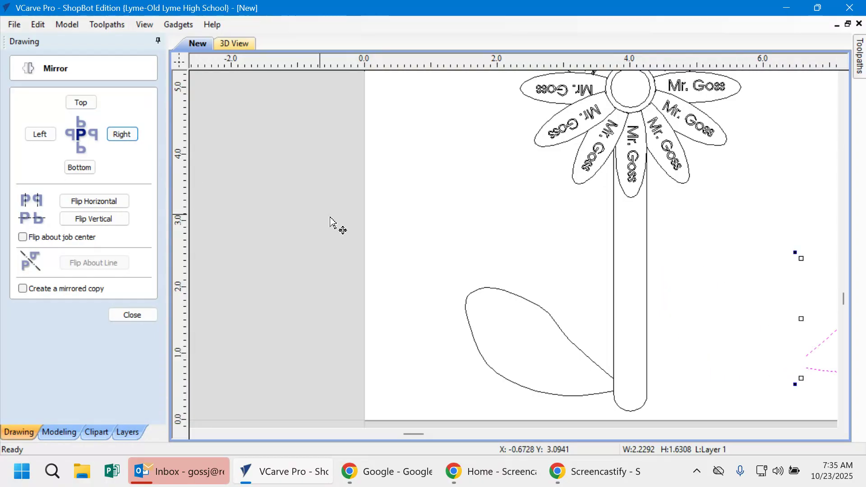
{"action": "left_click", "coordinate": [132, 315]}
Move the mirrored leaf against the stem so its open ends overlap the stem's right edge, and deselect it.
{"action": "scroll", "coordinate": [731, 356], "scroll_direction": "down", "scroll_amount": 4}
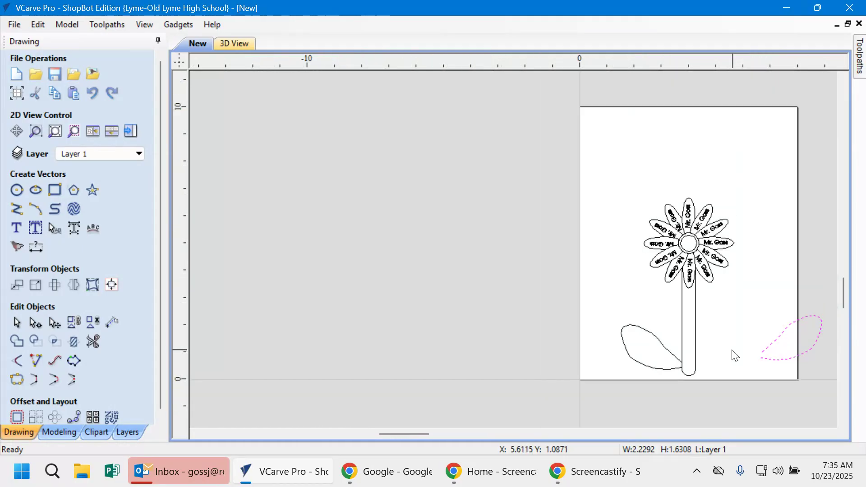
{"action": "left_click", "coordinate": [782, 337]}
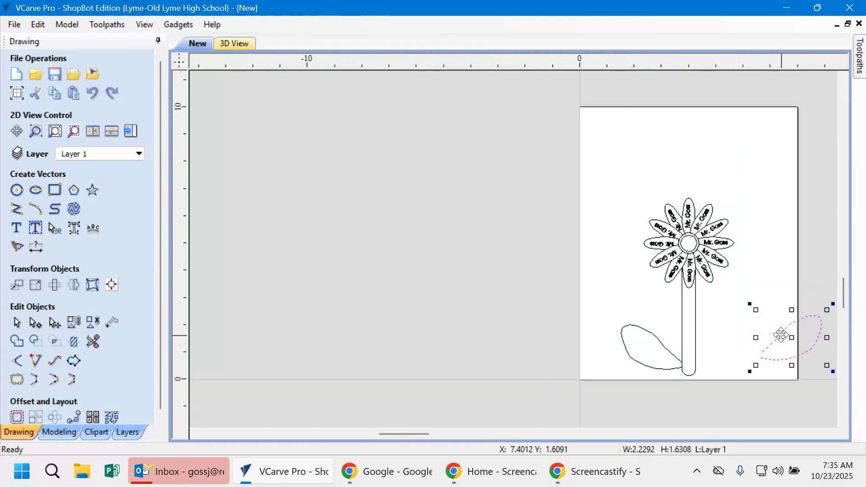
{"action": "left_click_drag", "start_coordinate": [782, 336], "coordinate": [712, 320]}
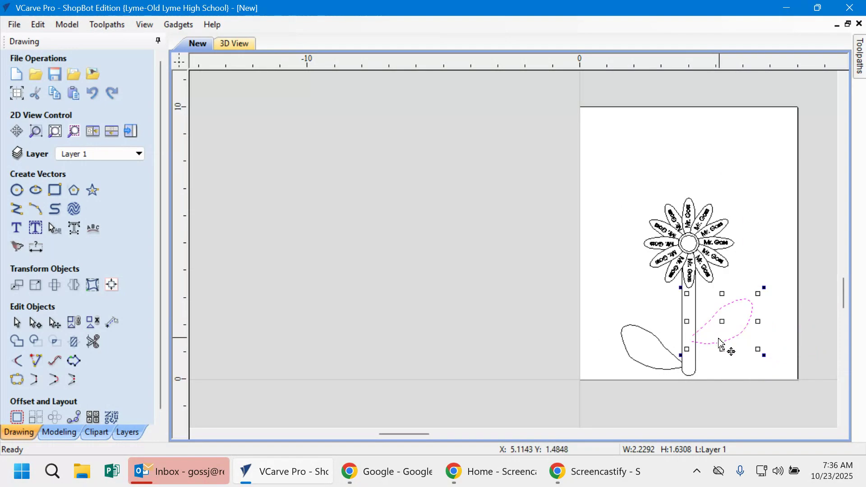
{"action": "left_click", "coordinate": [721, 338]}
Trim the two ends of the right leaf that extend inside the stem, and finish trimming.
{"action": "scroll", "coordinate": [696, 353], "scroll_direction": "up", "scroll_amount": 5}
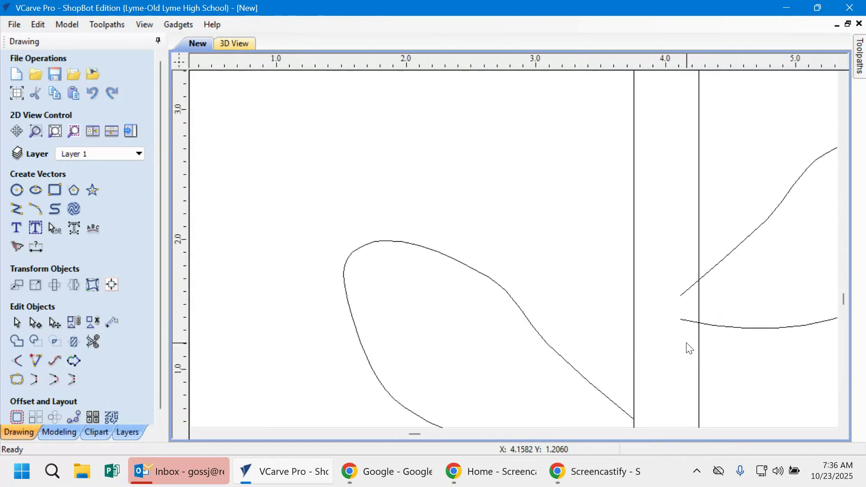
{"action": "left_click", "coordinate": [93, 343]}
{"action": "left_click", "coordinate": [691, 288]}
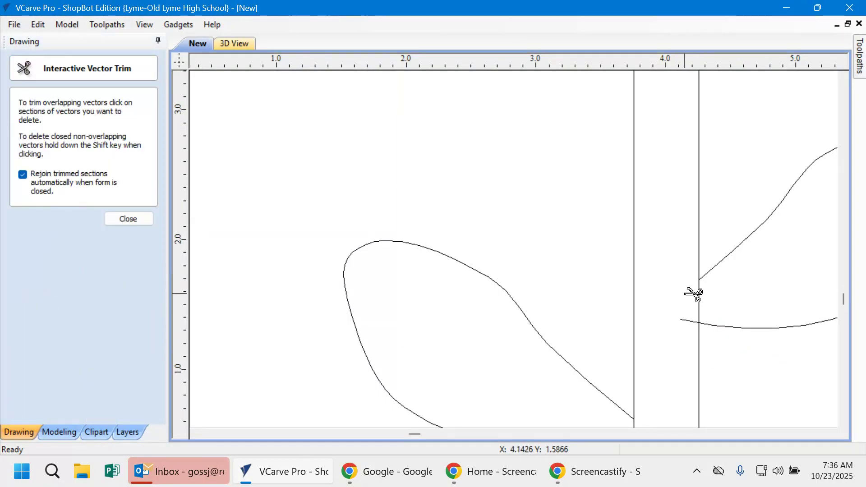
{"action": "left_click", "coordinate": [693, 322]}
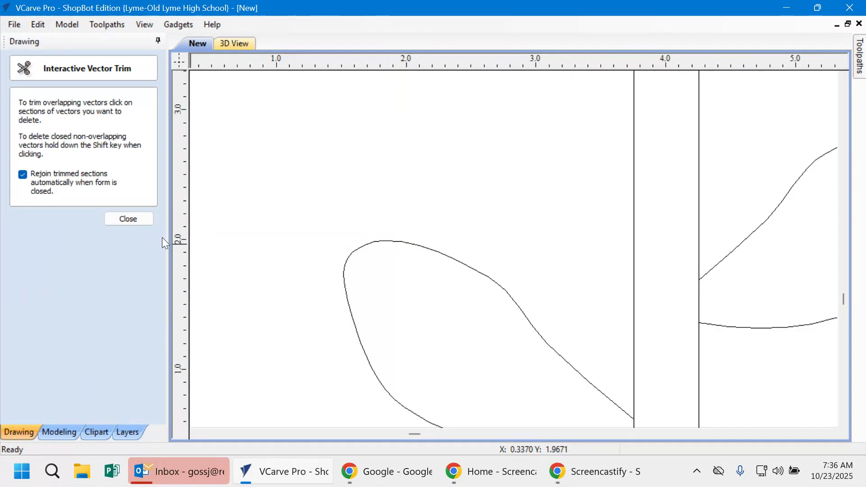
{"action": "left_click", "coordinate": [135, 220]}
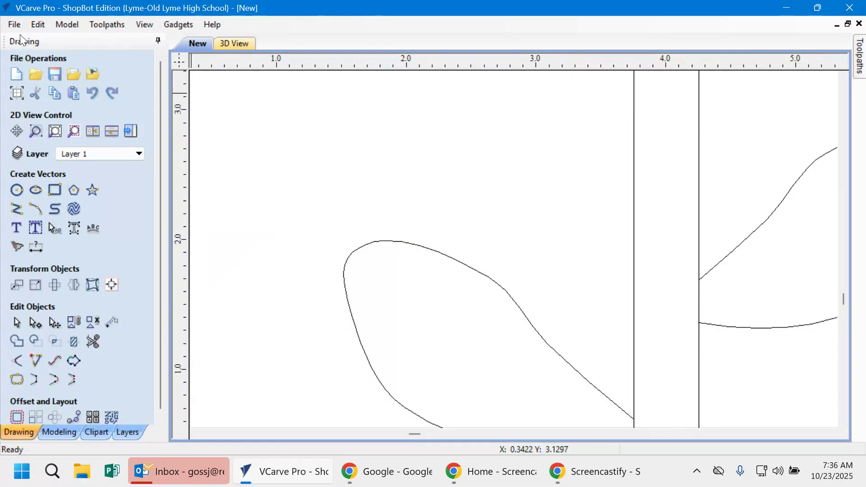
{"action": "left_click", "coordinate": [11, 25]}
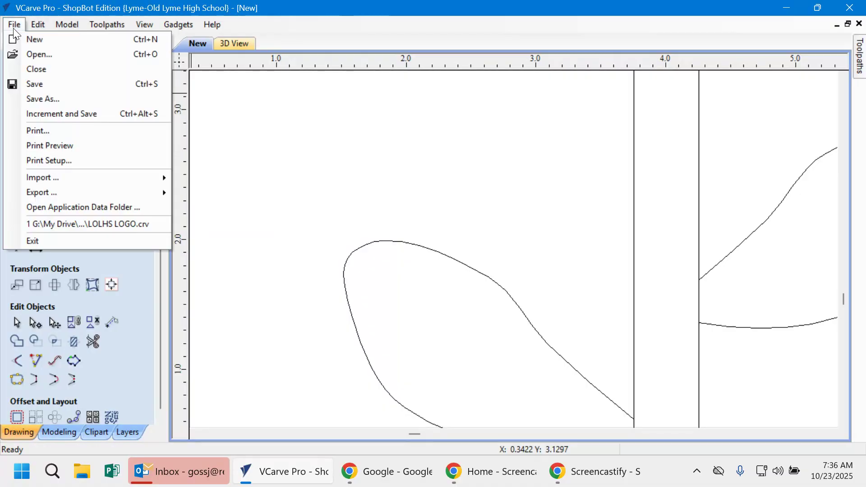
{"action": "left_click", "coordinate": [34, 85]}
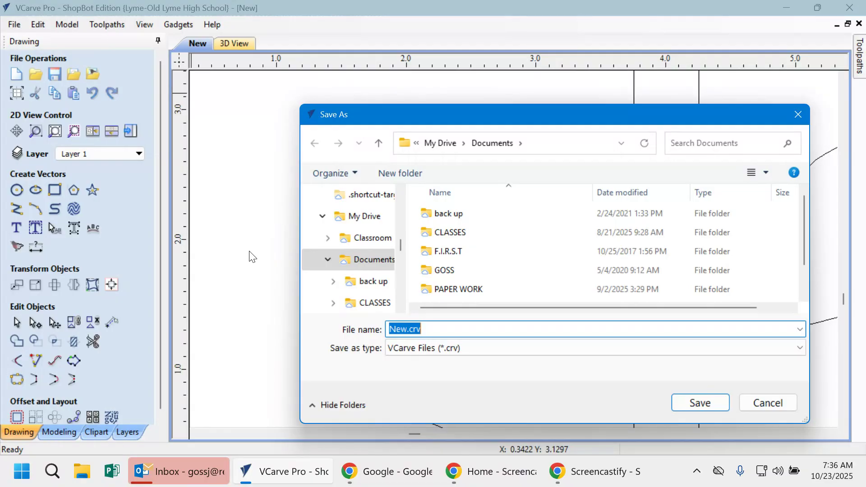
{"action": "left_click", "coordinate": [776, 407]}
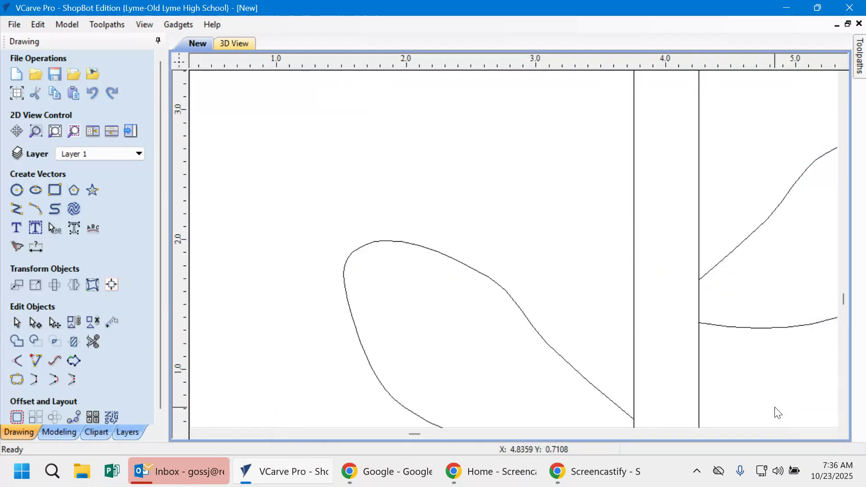
{"action": "left_click", "coordinate": [496, 471]}
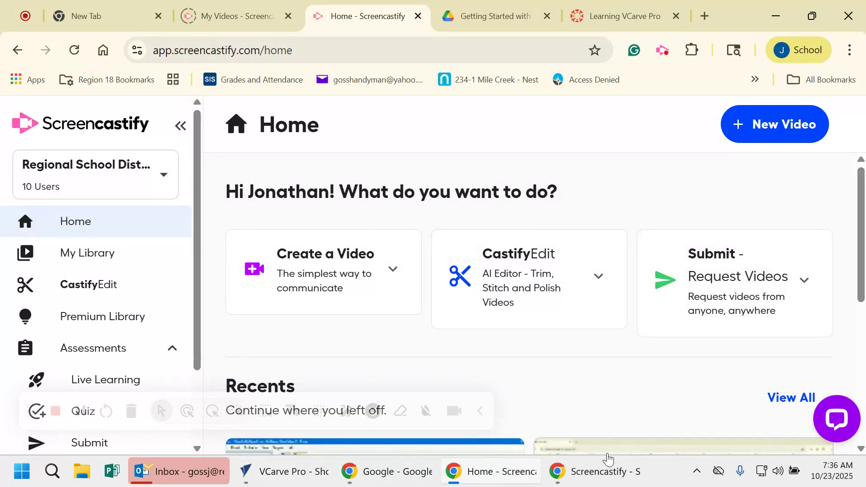